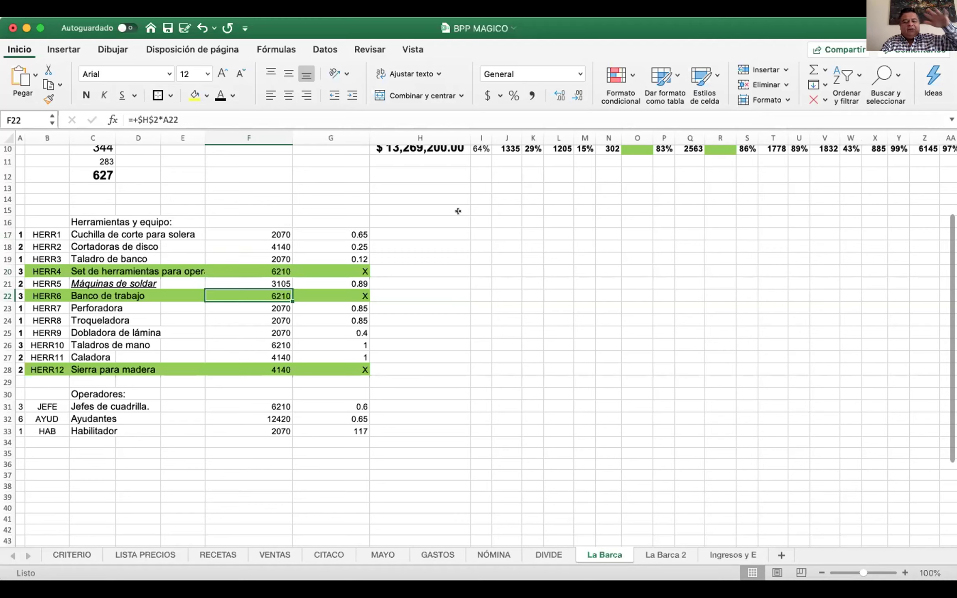
Examine the annual hours formulas in column F of the tools list, comparing the welding machines' formula with their quantity
key(Down)
key(Down)
key(Down)
key(Down)
key(Down)
key(Down)
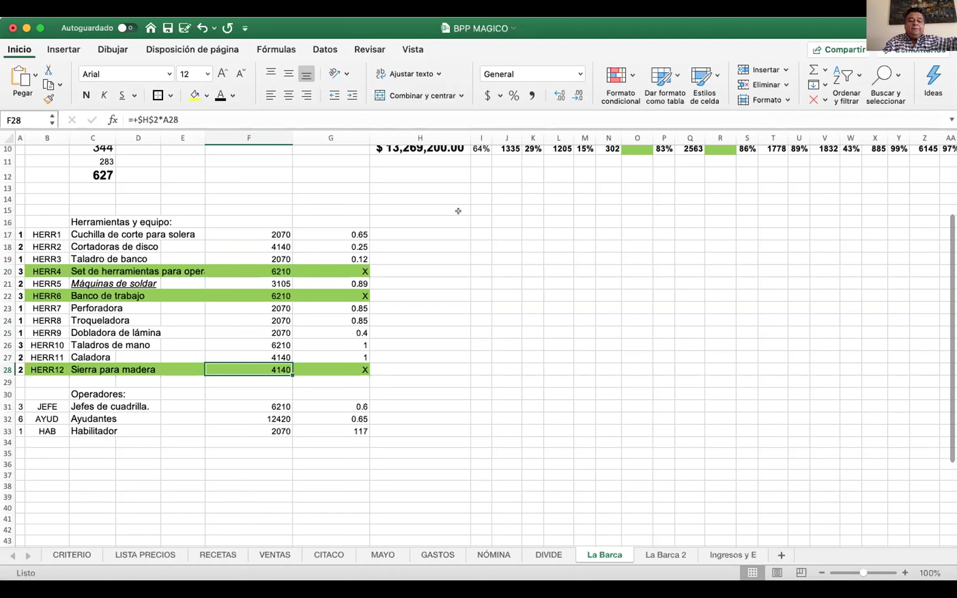
click(274, 296)
click(278, 284)
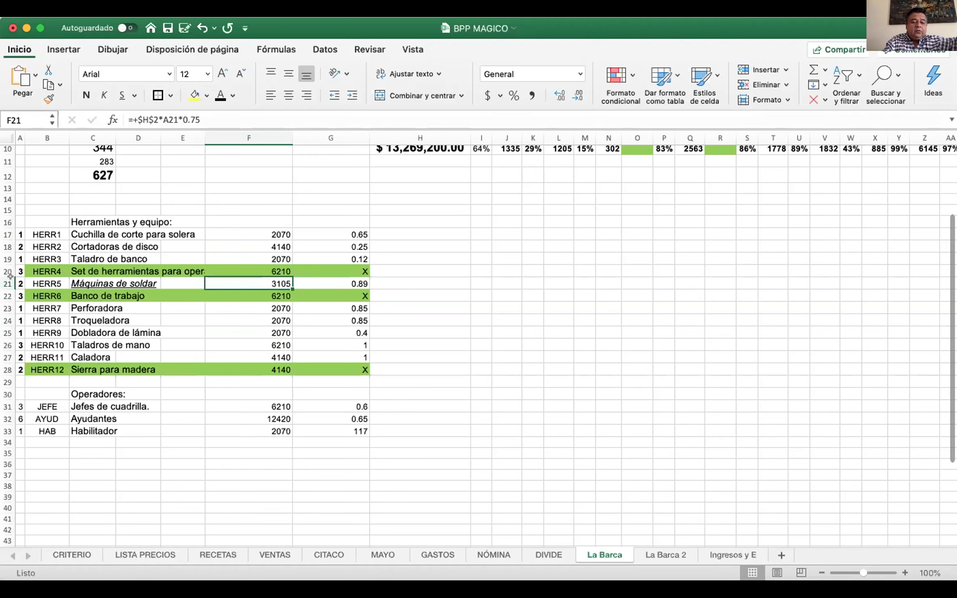
key(Home)
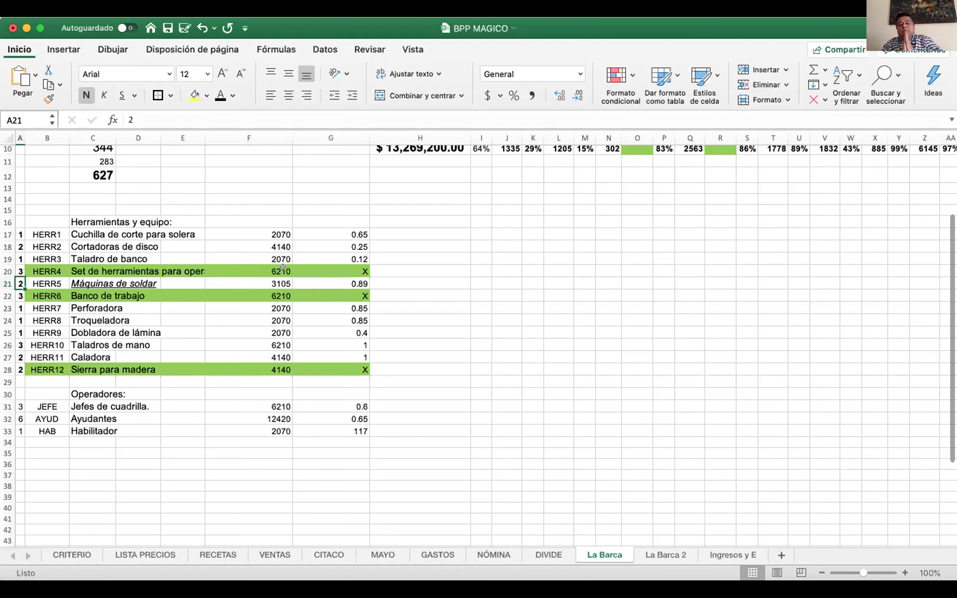
click(260, 278)
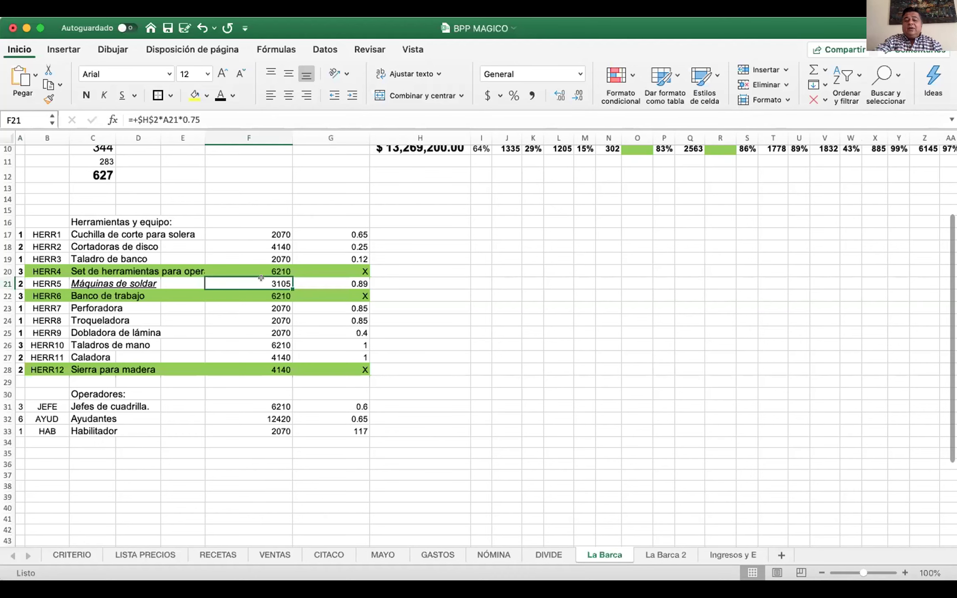
Review the HERR1 hours per unit for each product, from the 12' trailer row through the Reparaciones diversas row
scroll(261, 278, up, 5)
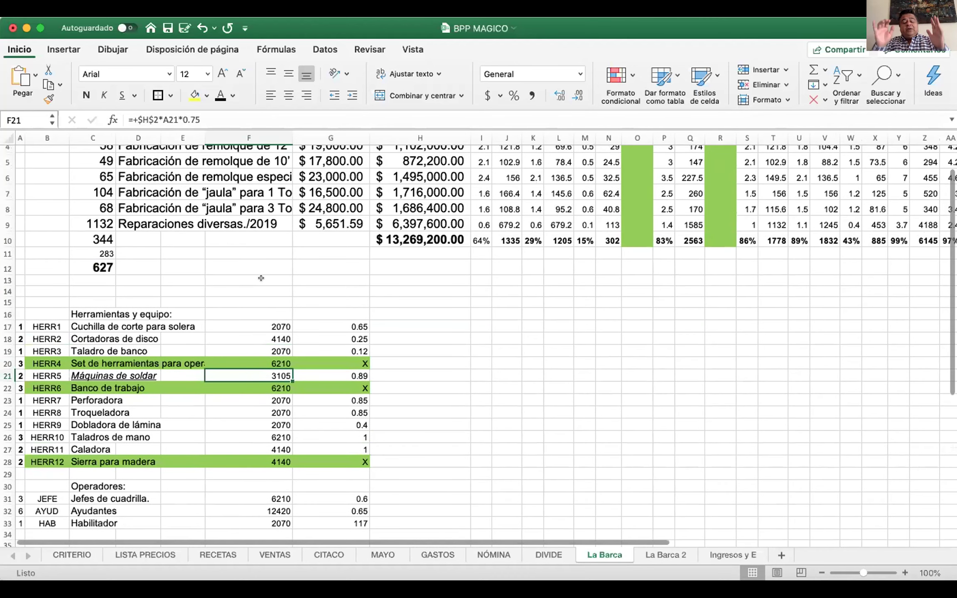
scroll(261, 278, down, 5)
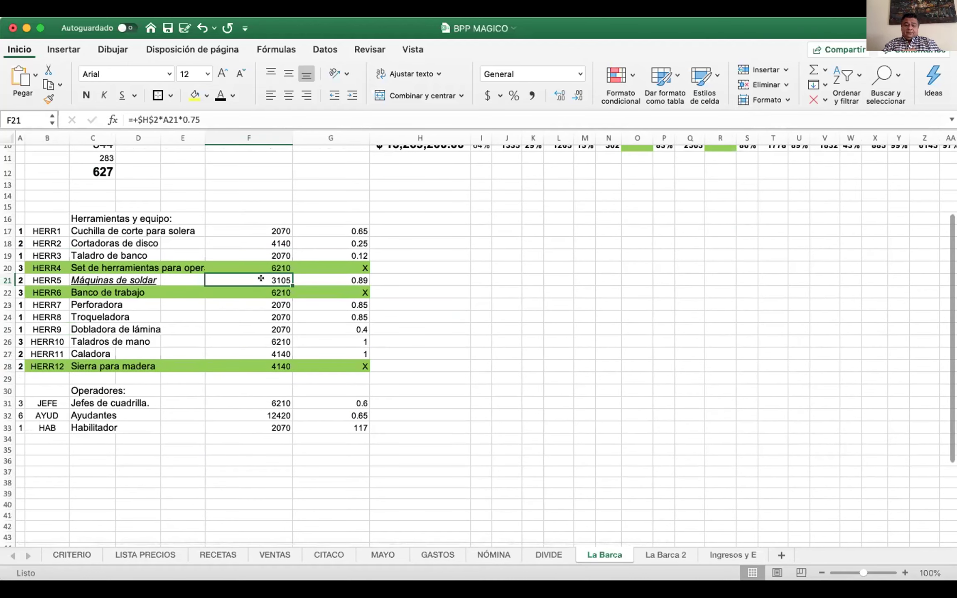
scroll(261, 278, up, 4)
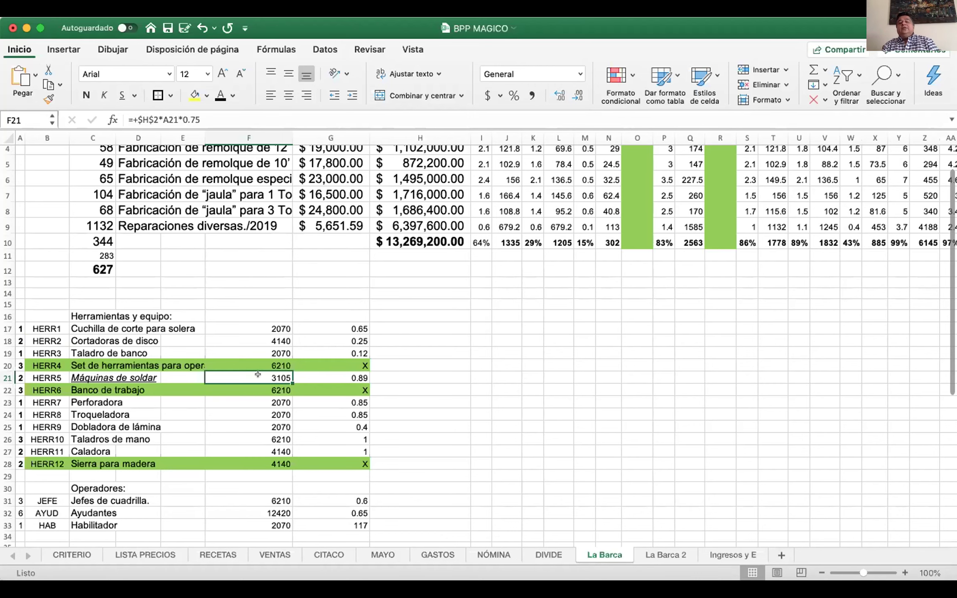
scroll(257, 374, up, 3)
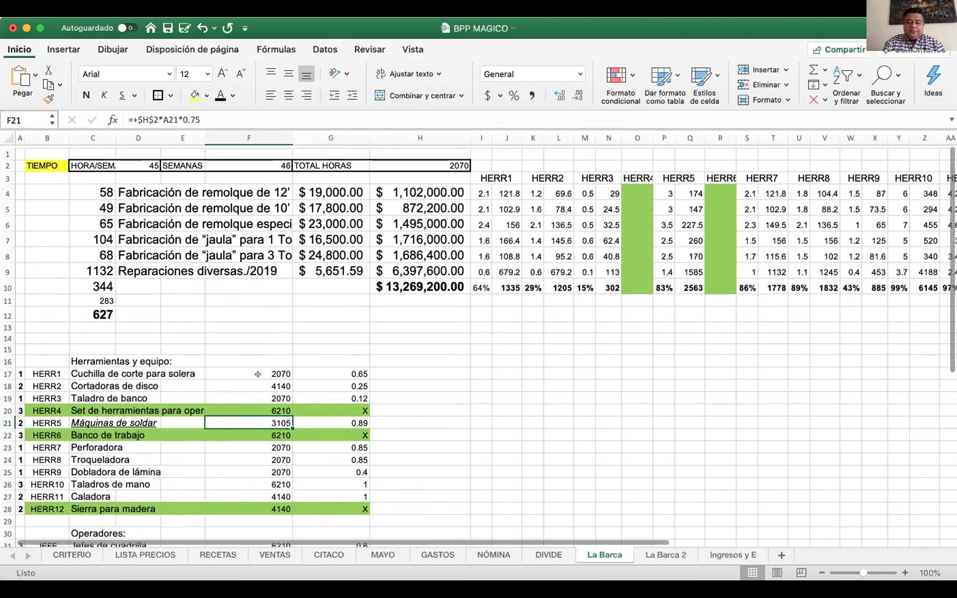
click(498, 170)
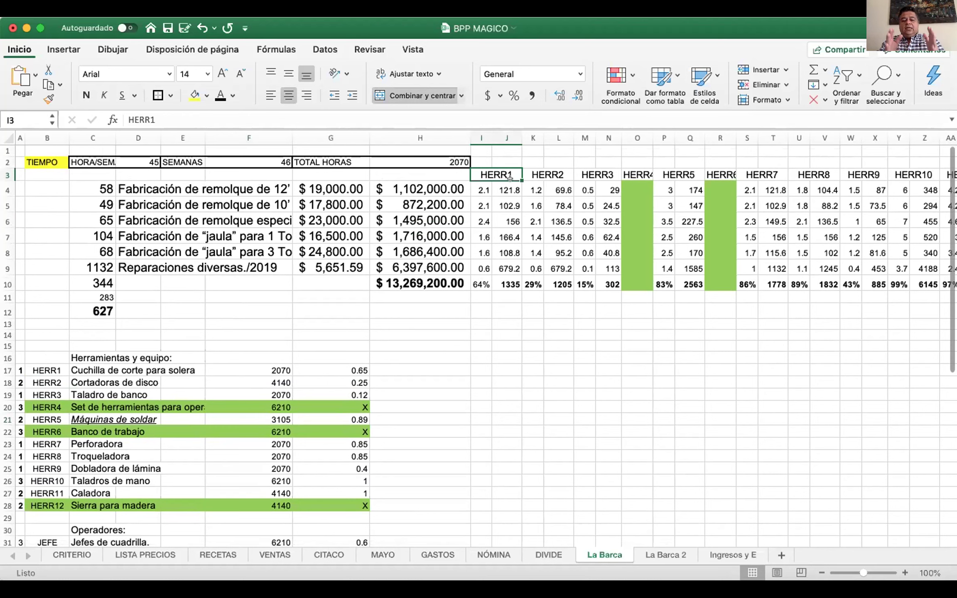
click(478, 183)
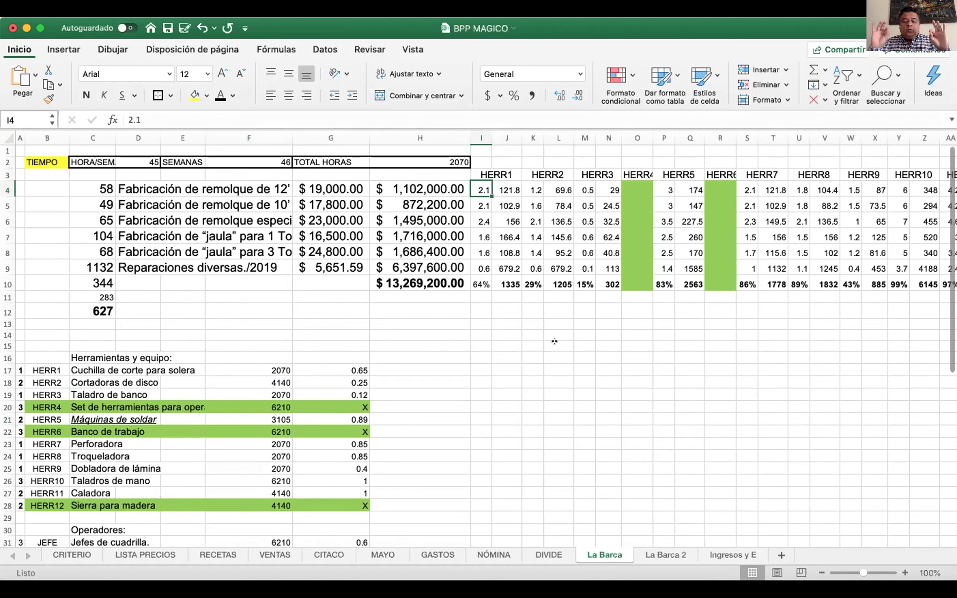
key(Down)
key(Down)
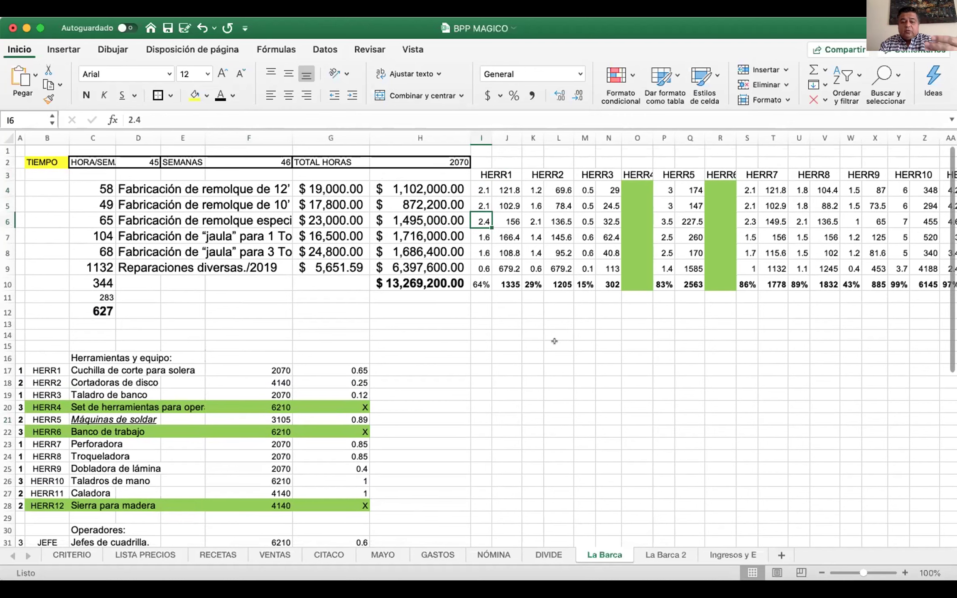
key(Down)
key(Down)
key(Down)
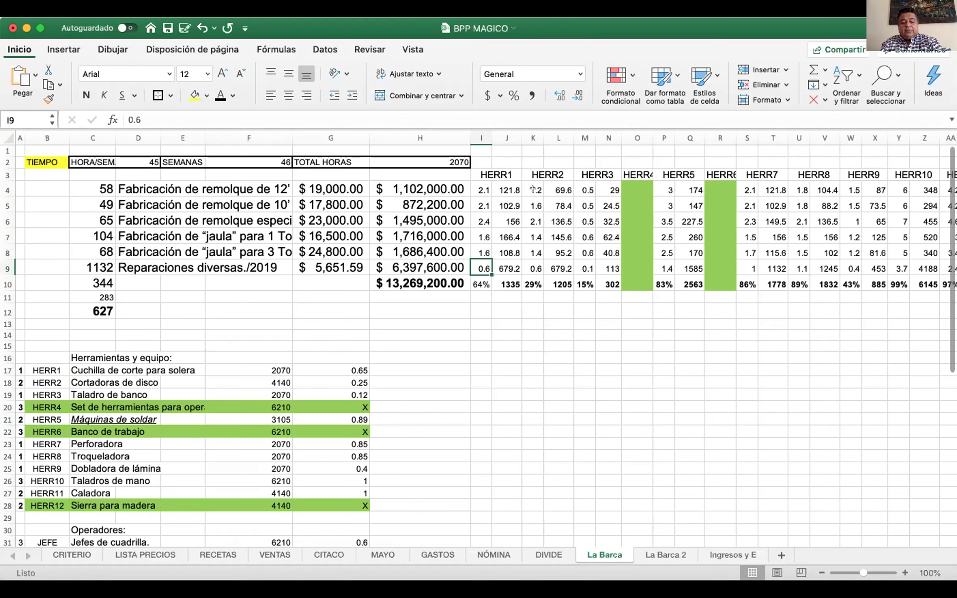
Review the hours per unit for HERR5 in the first product rows and for HERR2 on the 12' trailer
click(676, 169)
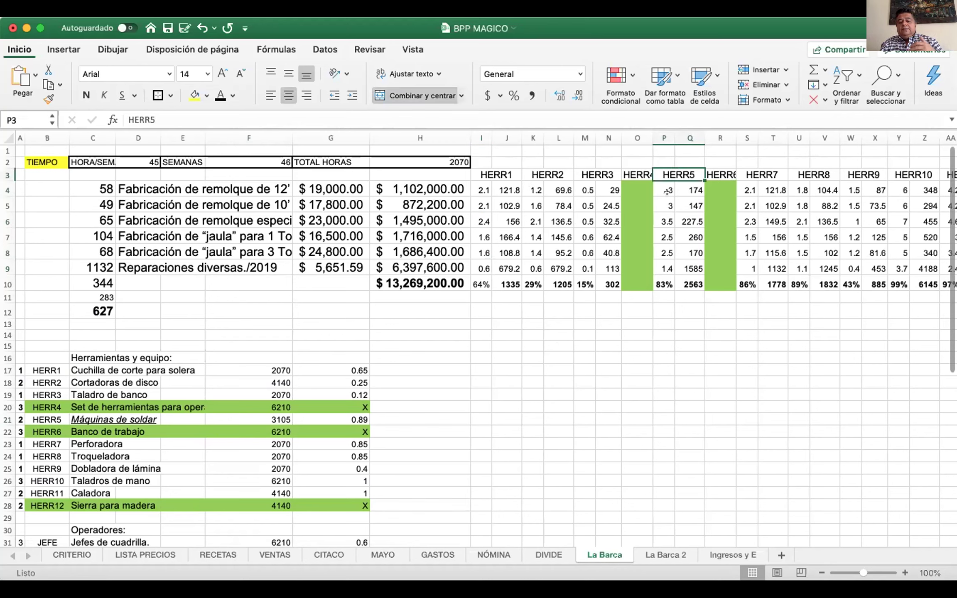
click(661, 182)
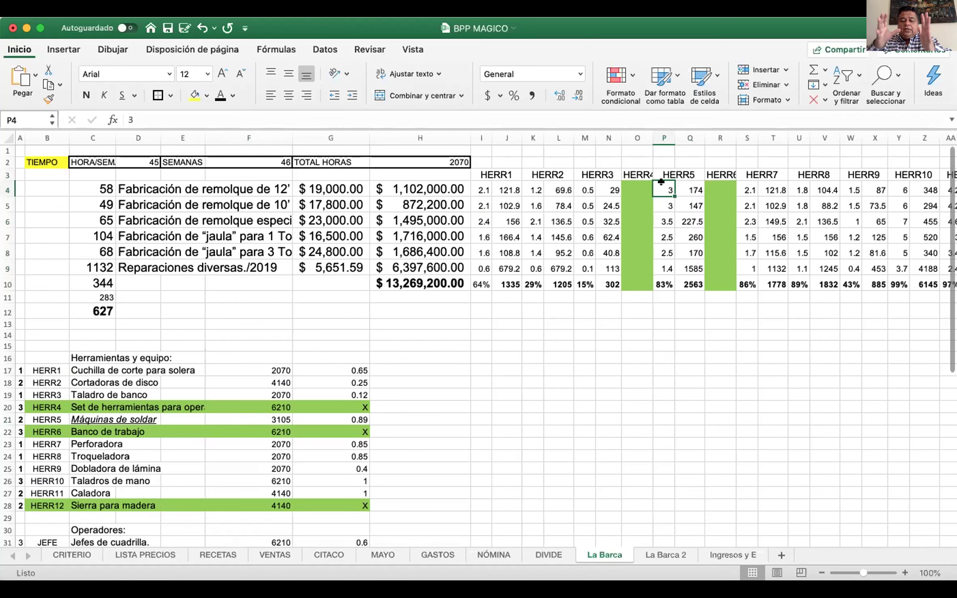
key(Down)
key(Down)
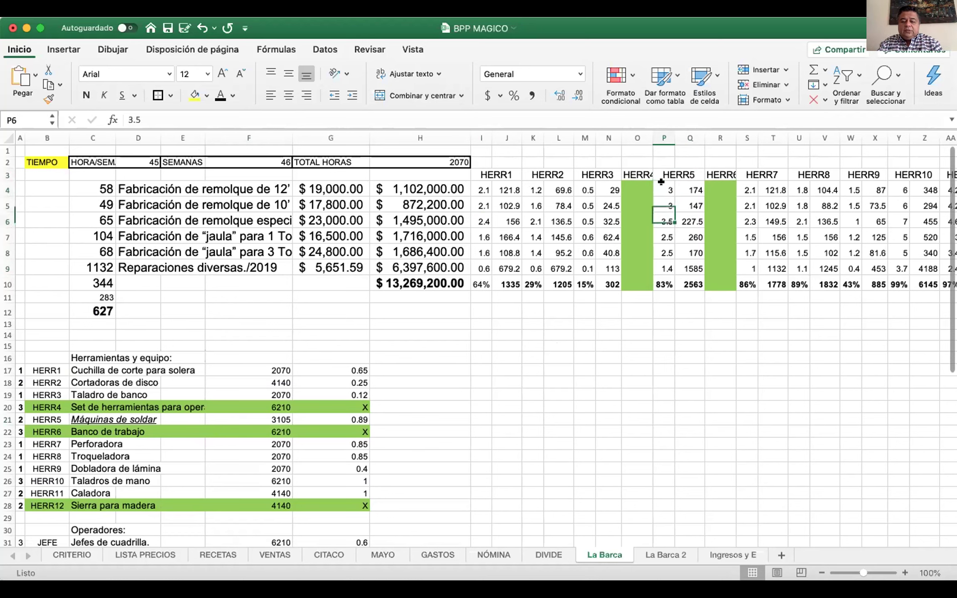
click(525, 183)
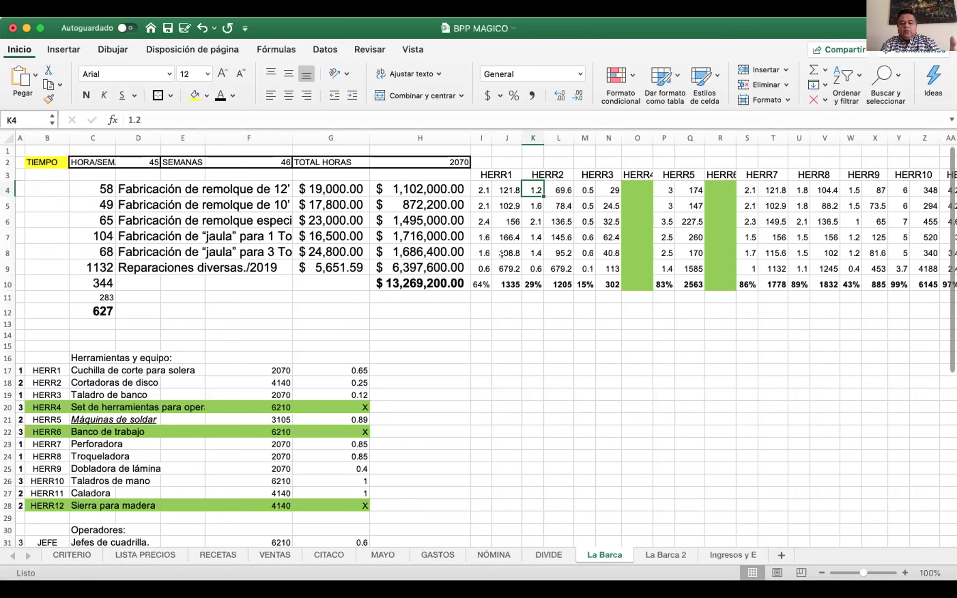
Examine the row 10 total hours formulas for HERR1 and HERR5 and the utilization percentages from HERR5 through HERR10
click(498, 280)
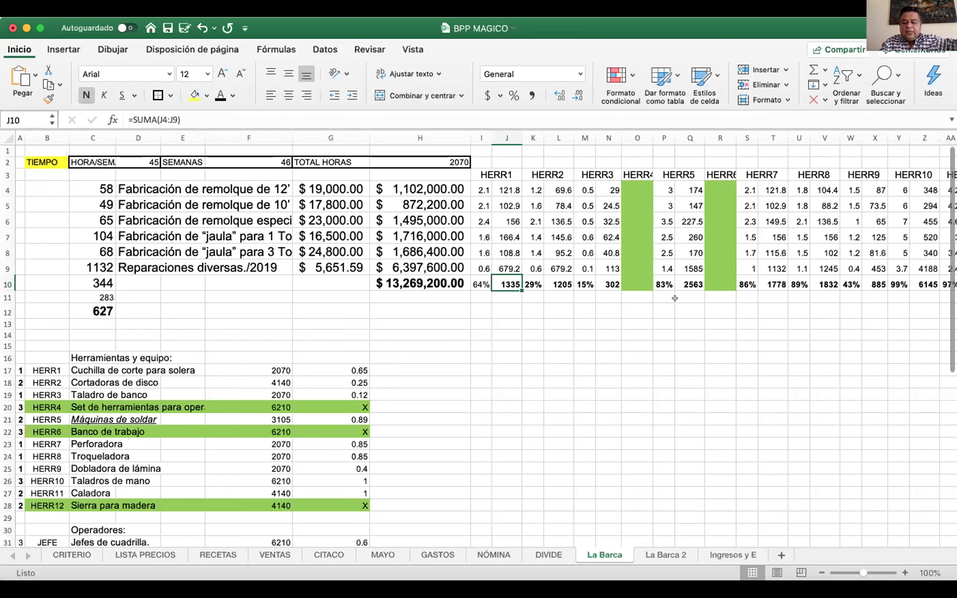
click(686, 278)
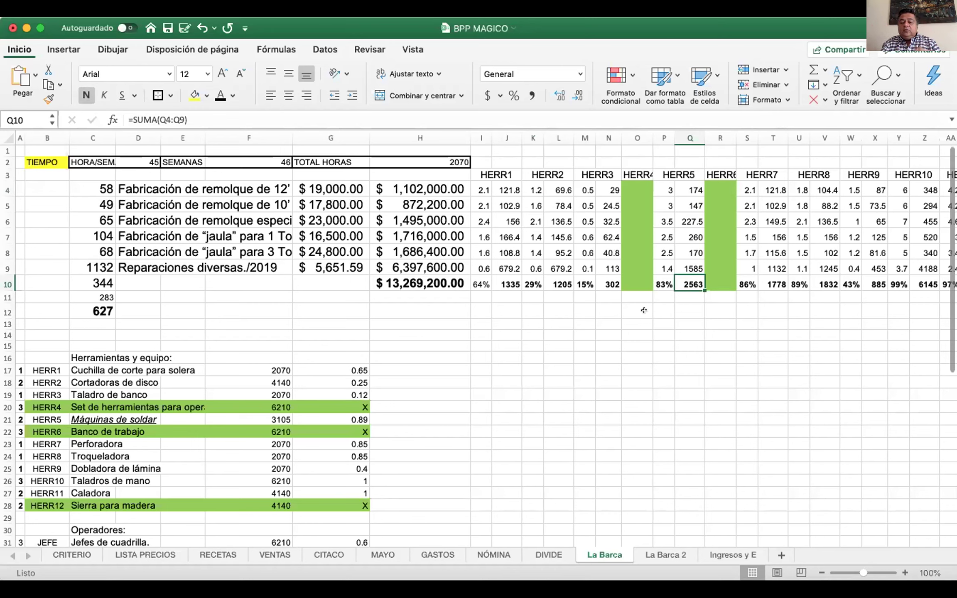
click(658, 282)
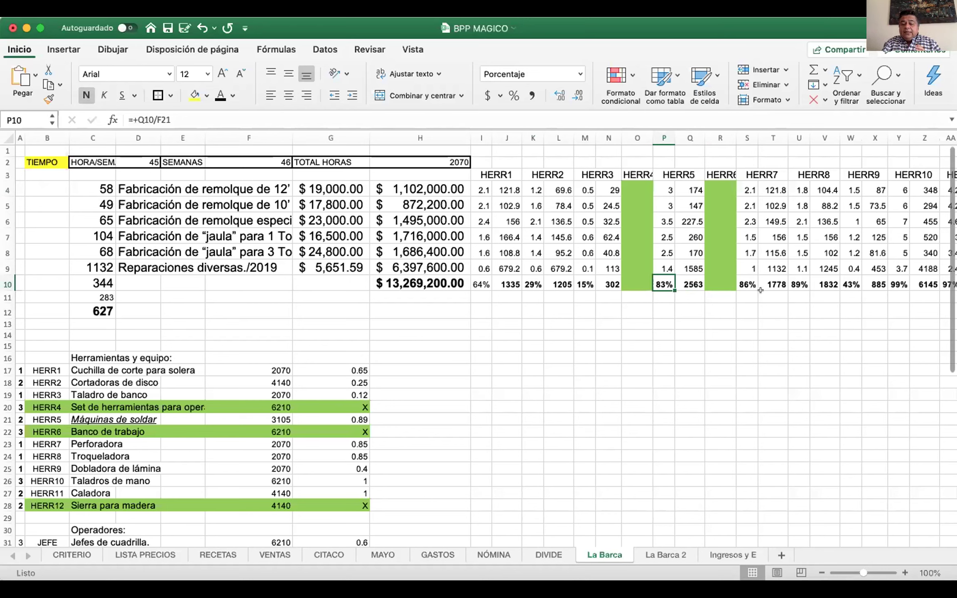
key(Right)
key(Right)
key(Right)
key(Right)
key(Right)
key(Right)
key(Right)
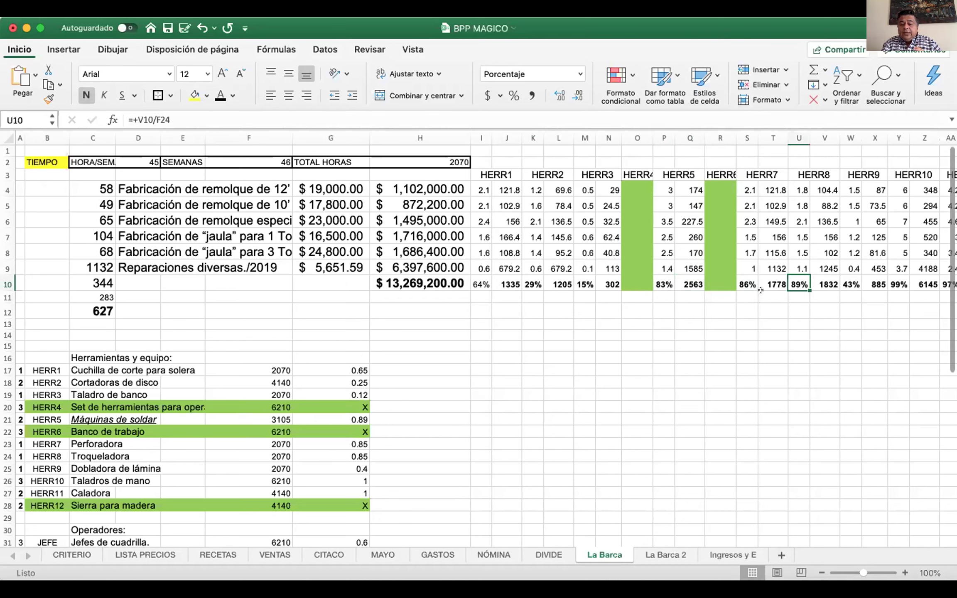
key(Right)
key(Right)
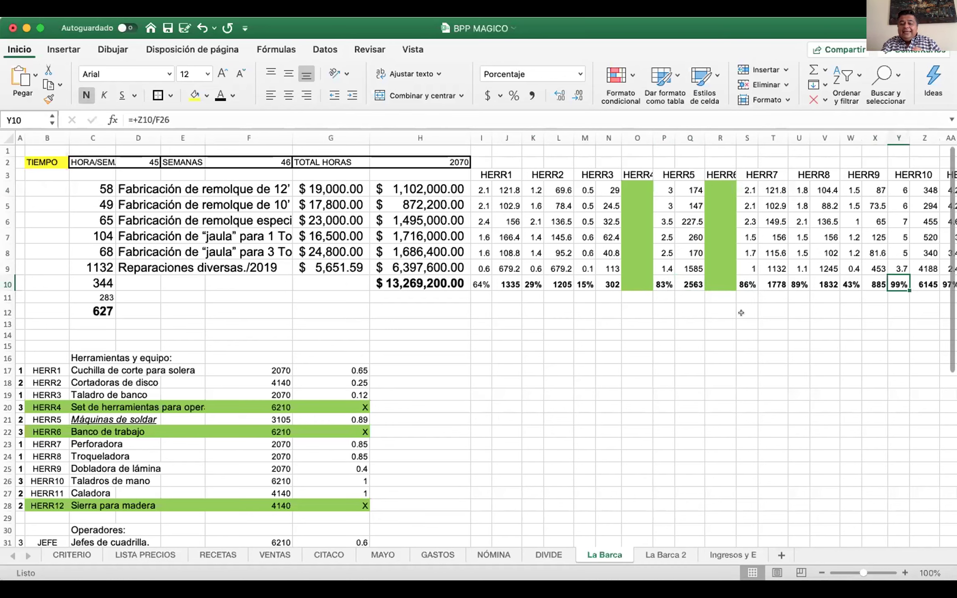
Check the Taladros de mano entry against the HERR10 utilization formula and survey the remaining tool columns through HERR12
click(96, 477)
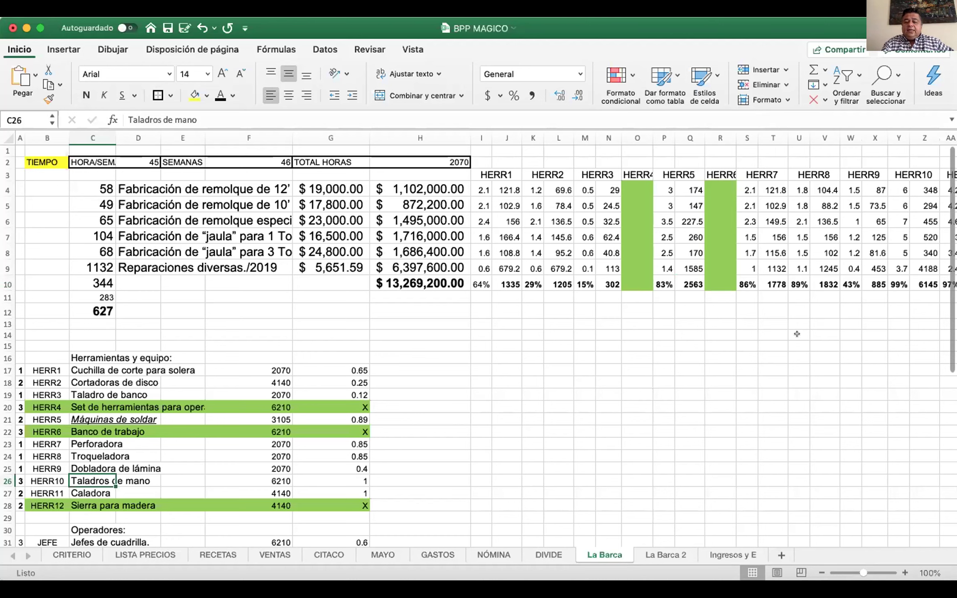
click(892, 280)
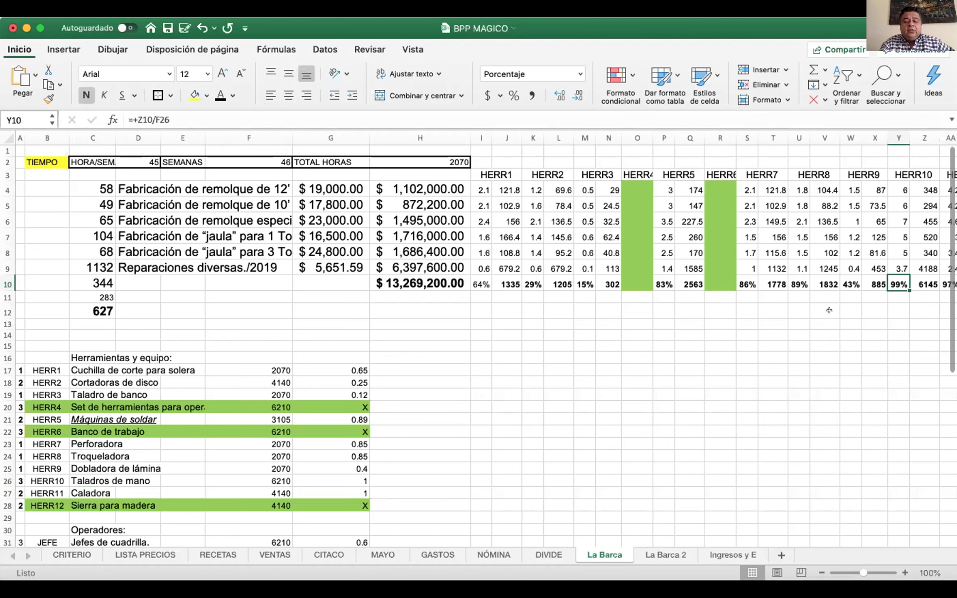
scroll(829, 310, right, 3)
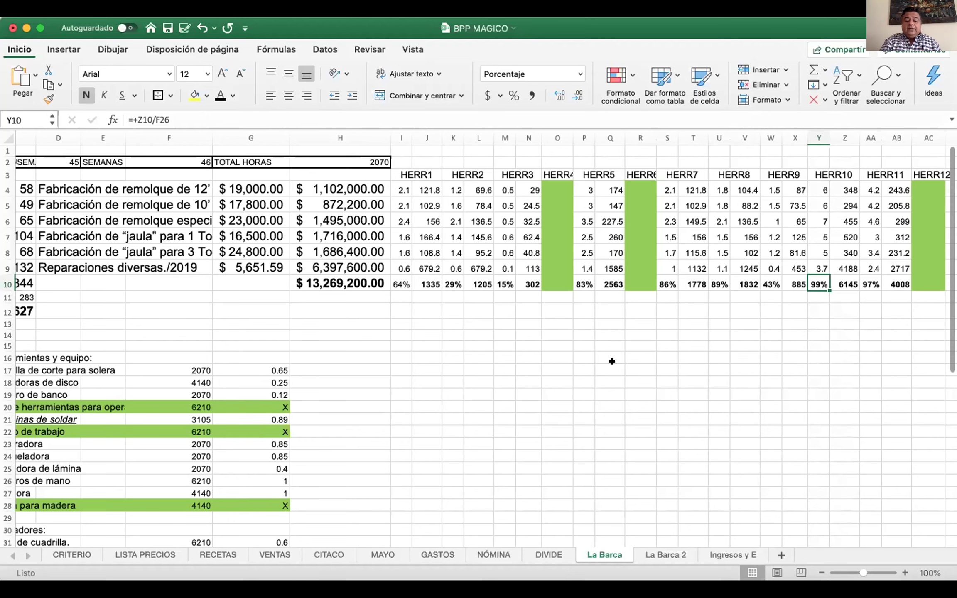
scroll(612, 362, left, 2)
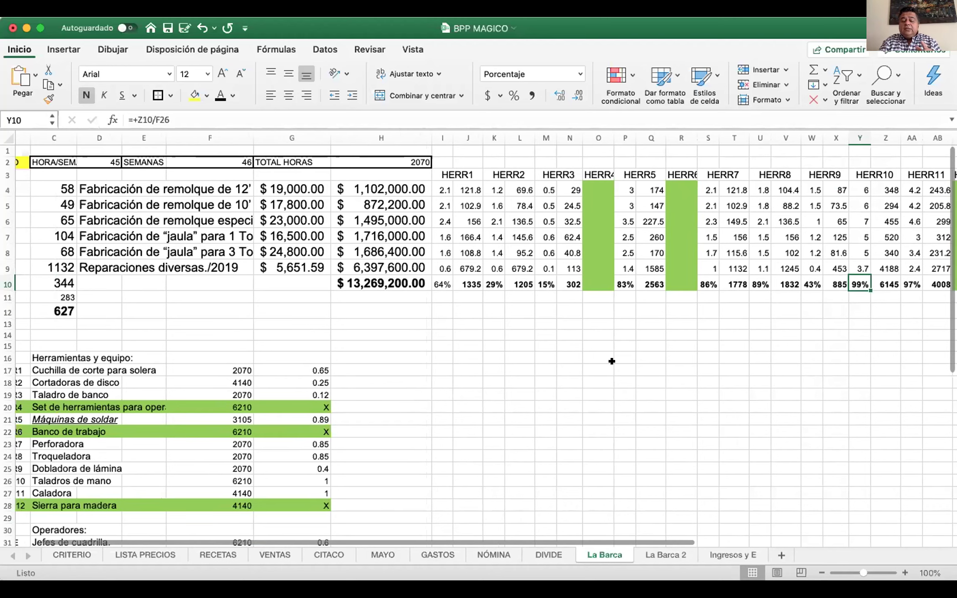
scroll(612, 362, right, 5)
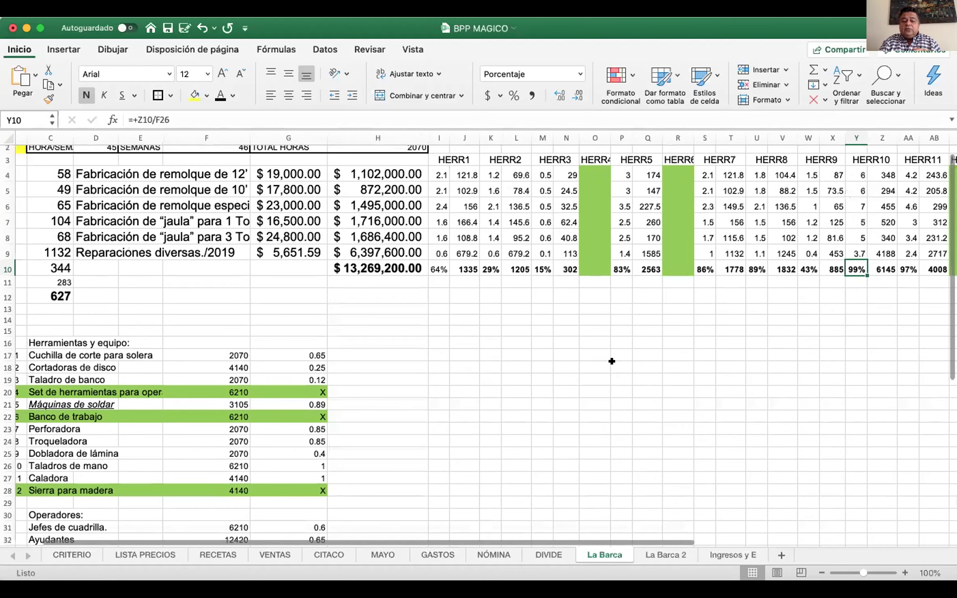
scroll(612, 362, left, 5)
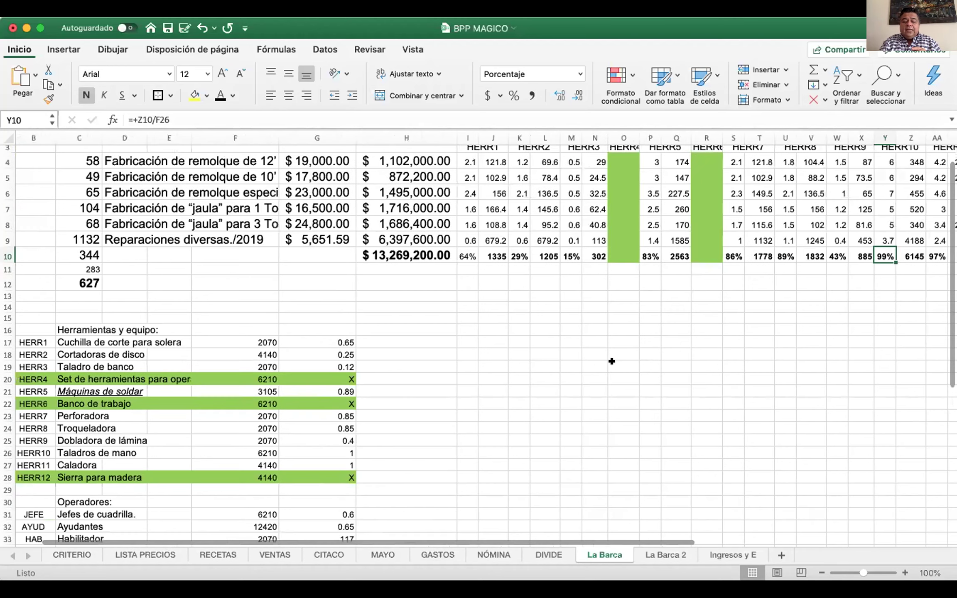
On the La Barca 2 sheet, examine the 12' trailer's sales, material, payroll labor and unit price cells, plus the GANANCIA total
click(649, 544)
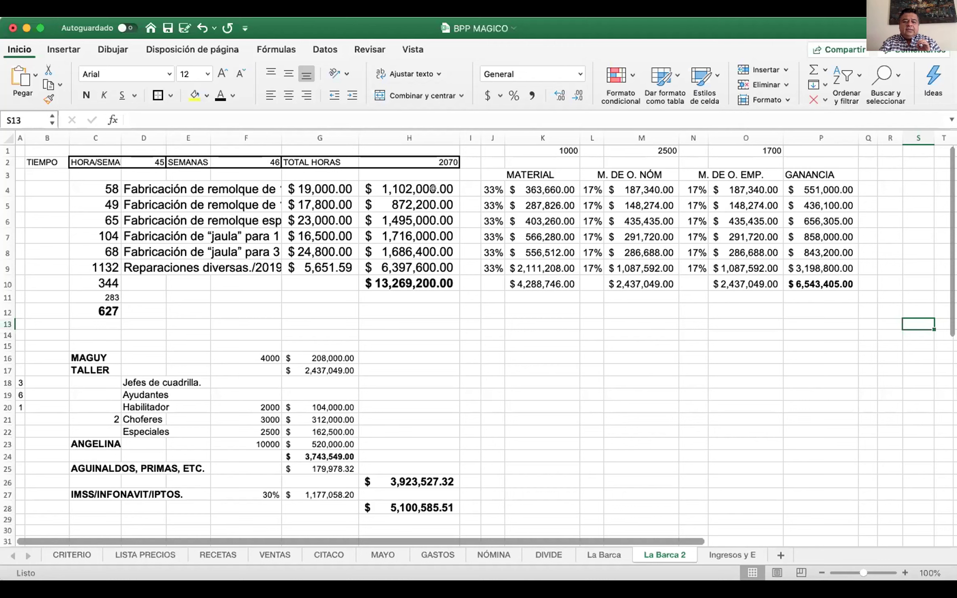
click(422, 182)
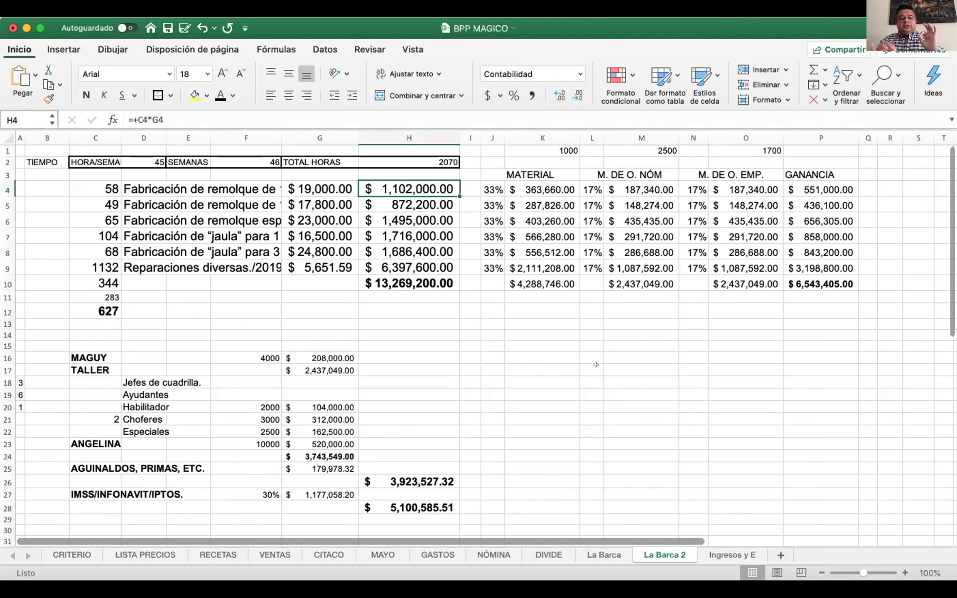
key(Right)
key(Right)
key(Right)
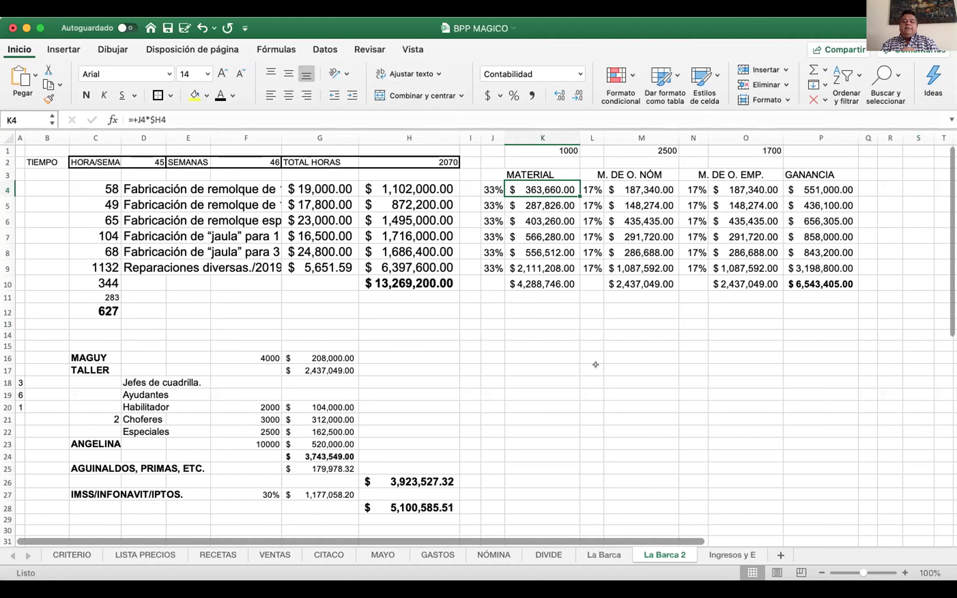
key(Right)
key(Right)
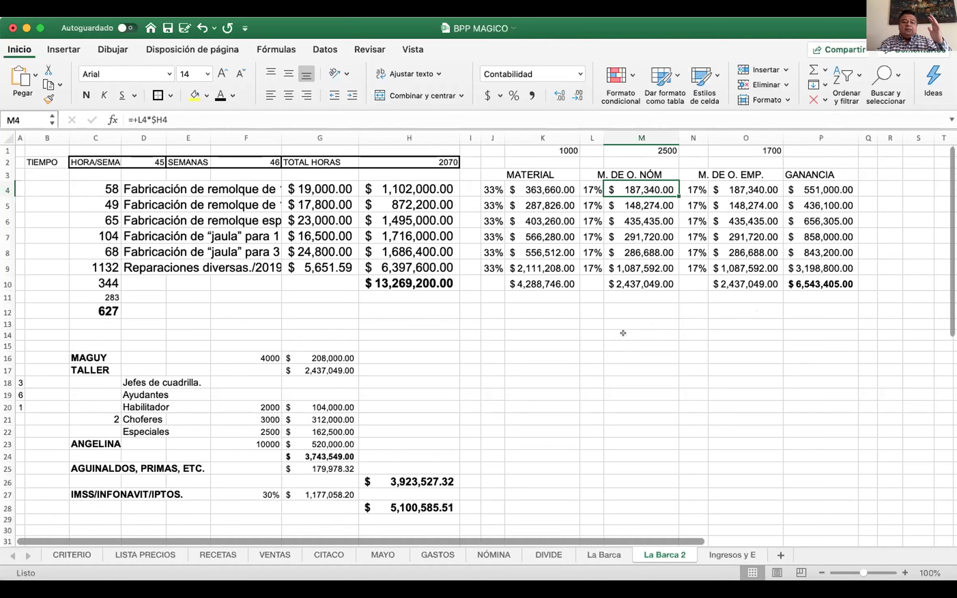
click(326, 181)
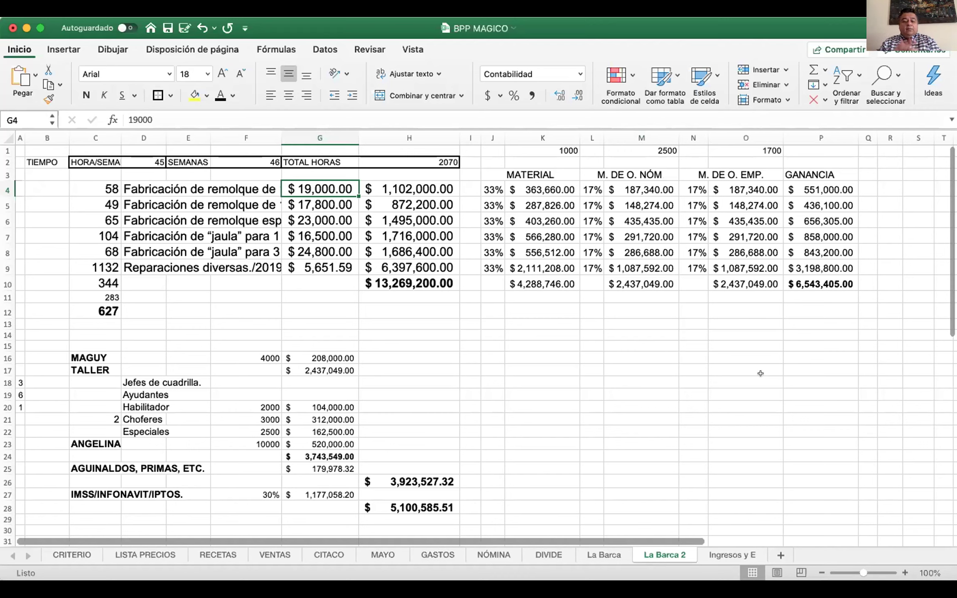
click(817, 282)
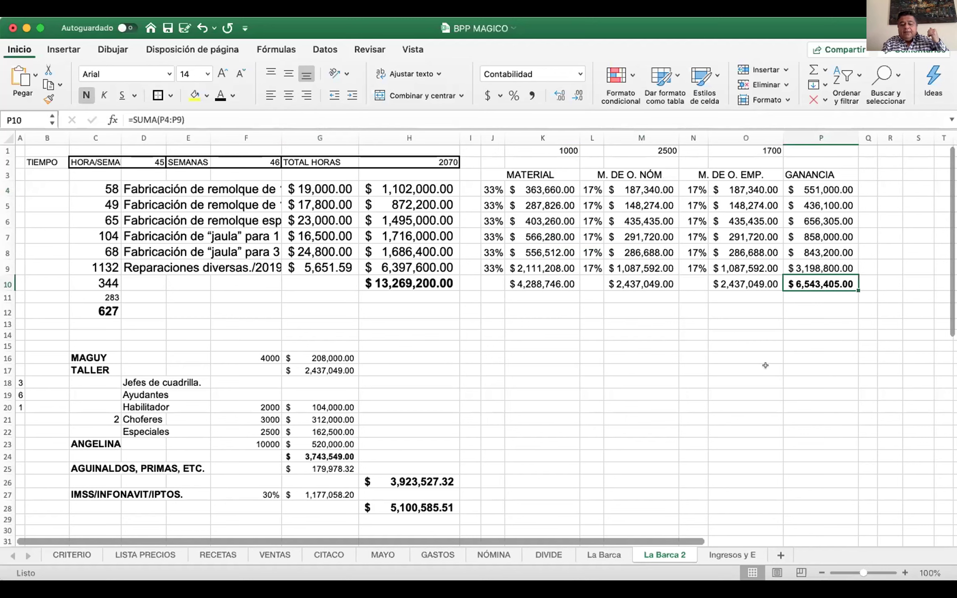
Examine the first payroll entry in row 16, from its name label across to the annual pay formula in G16
click(314, 353)
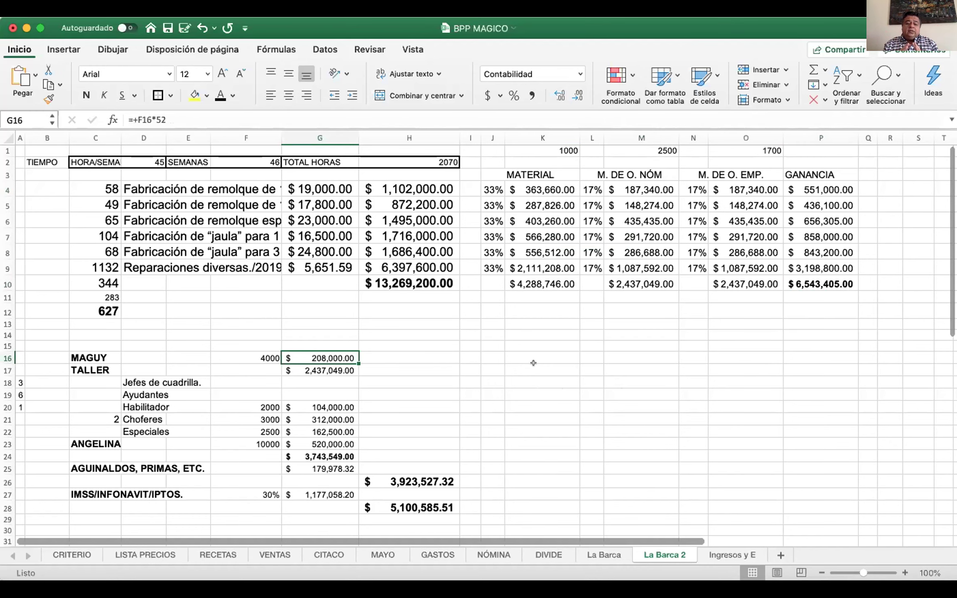
scroll(534, 363, down, 2)
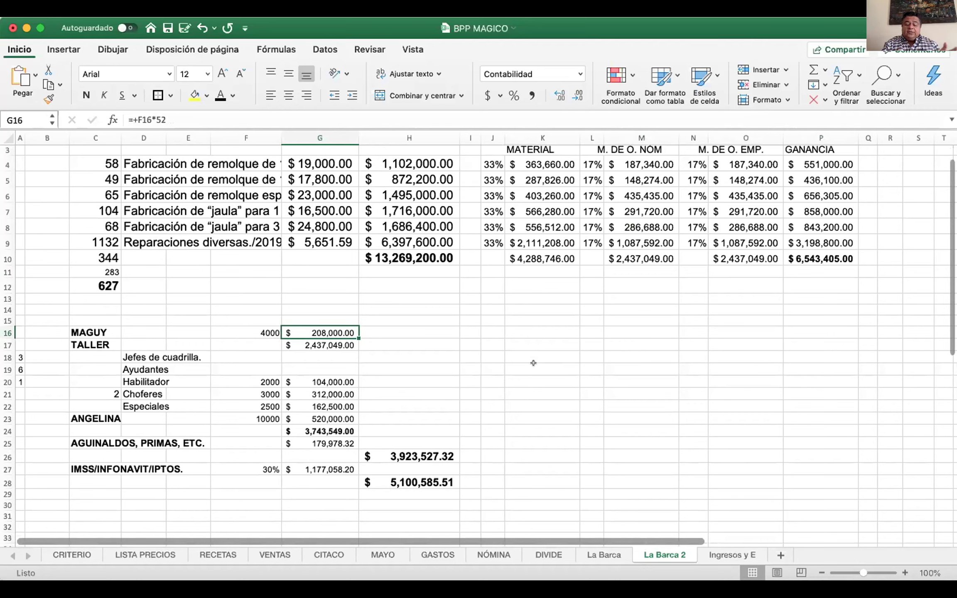
key(Left)
key(Left)
key(Left)
key(Left)
key(Left)
key(Right)
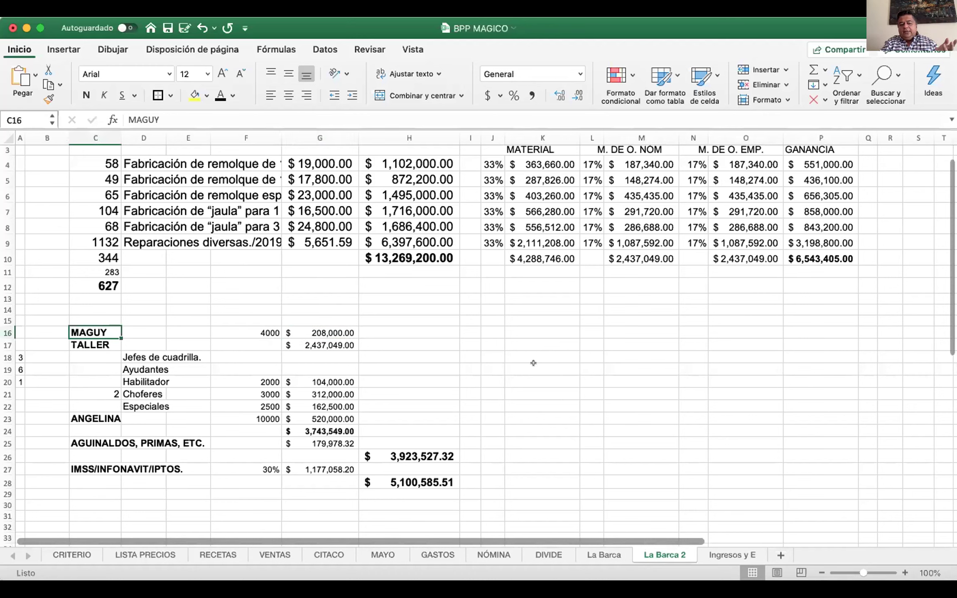
key(Right)
key(Right)
key(Right)
key(Right)
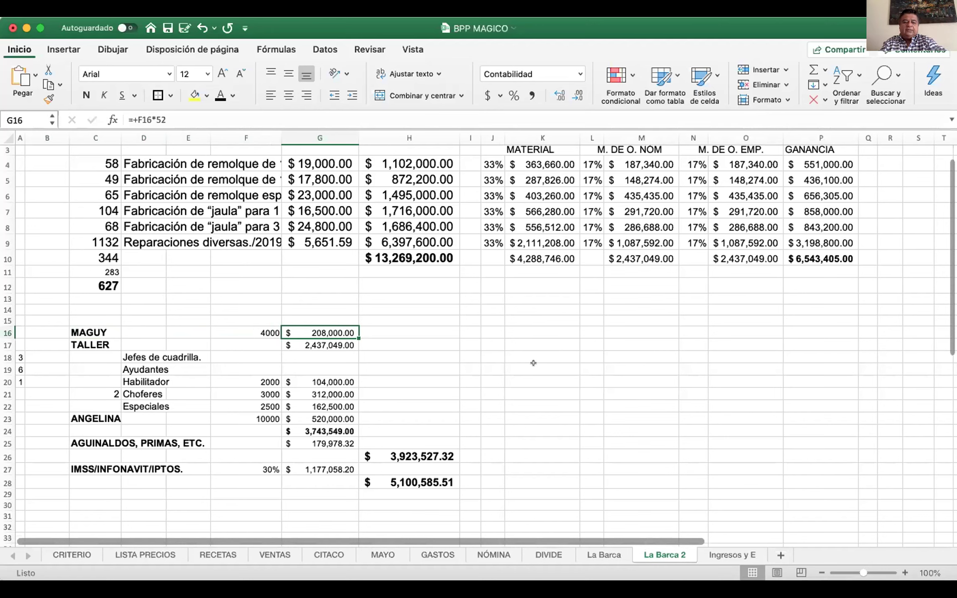
Review the annual payroll amounts in column G from TALLER through row 23, ending back on the TALLER amount
key(Down)
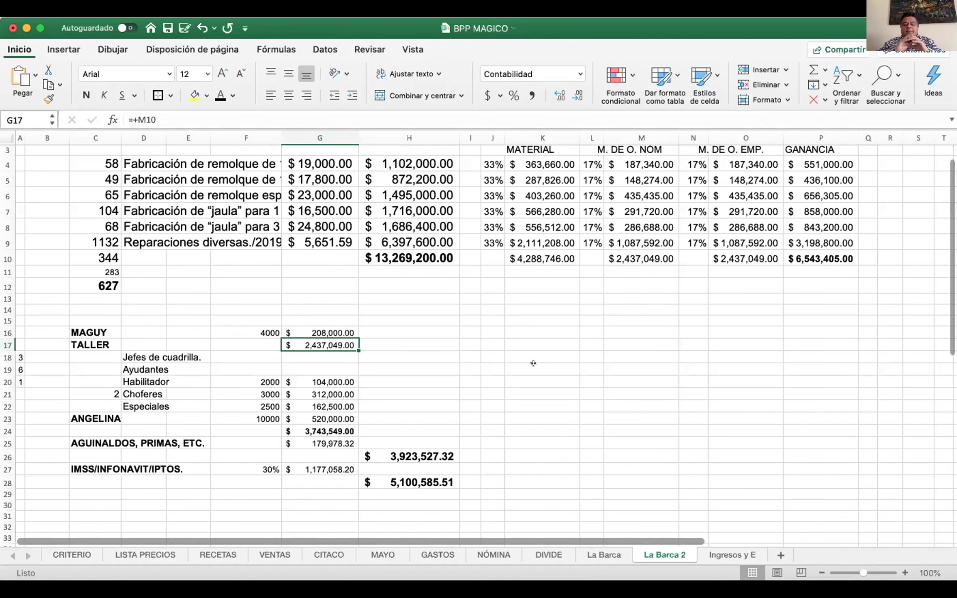
key(Down)
key(Down)
key(Down)
key(Down)
key(Down)
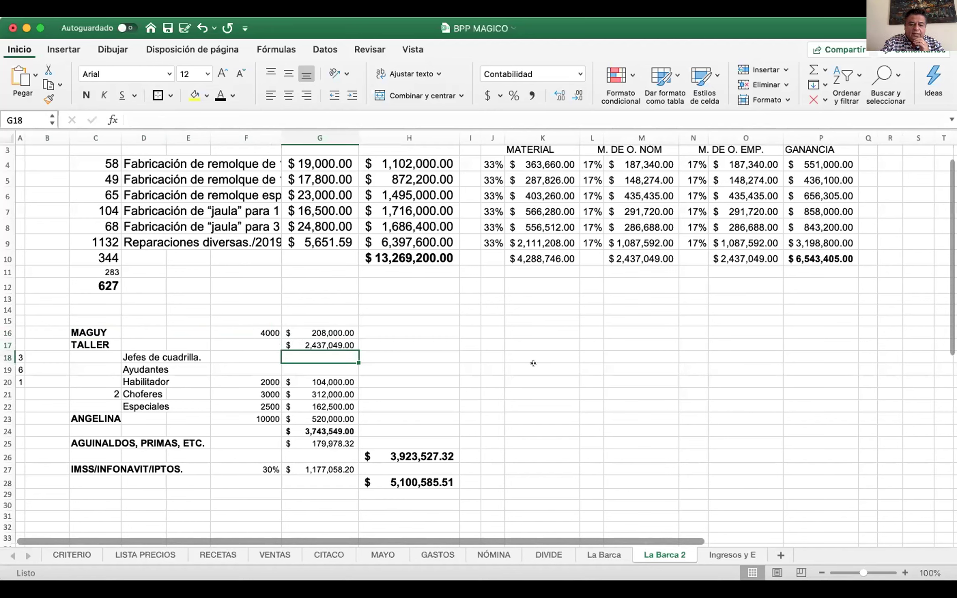
key(Down)
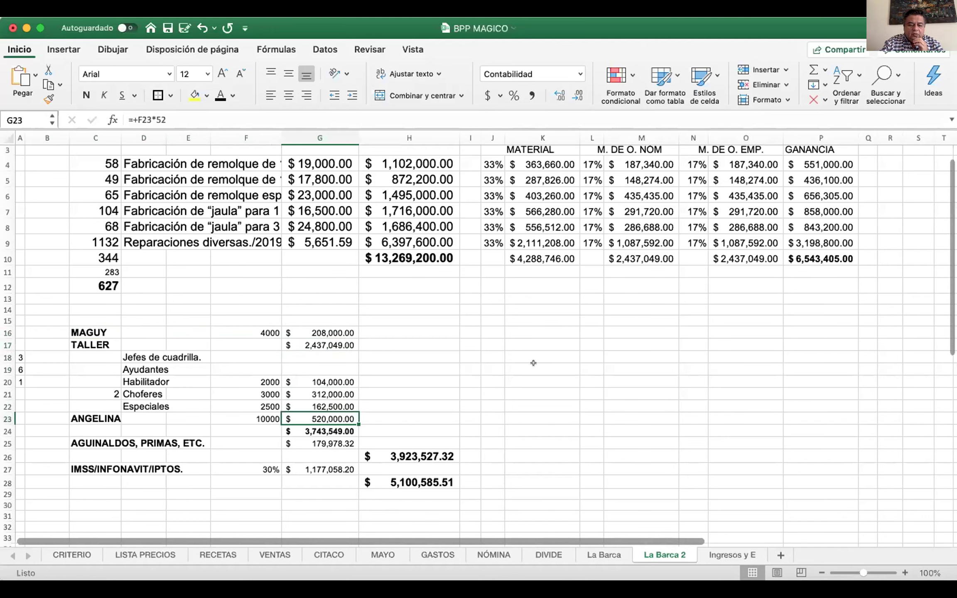
key(Up)
key(Up)
key(Up)
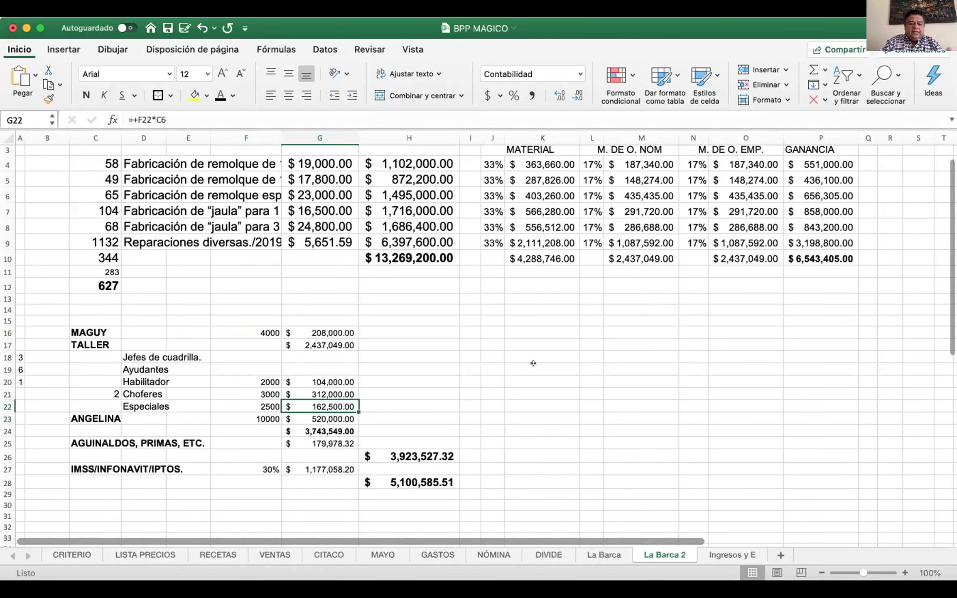
key(Up)
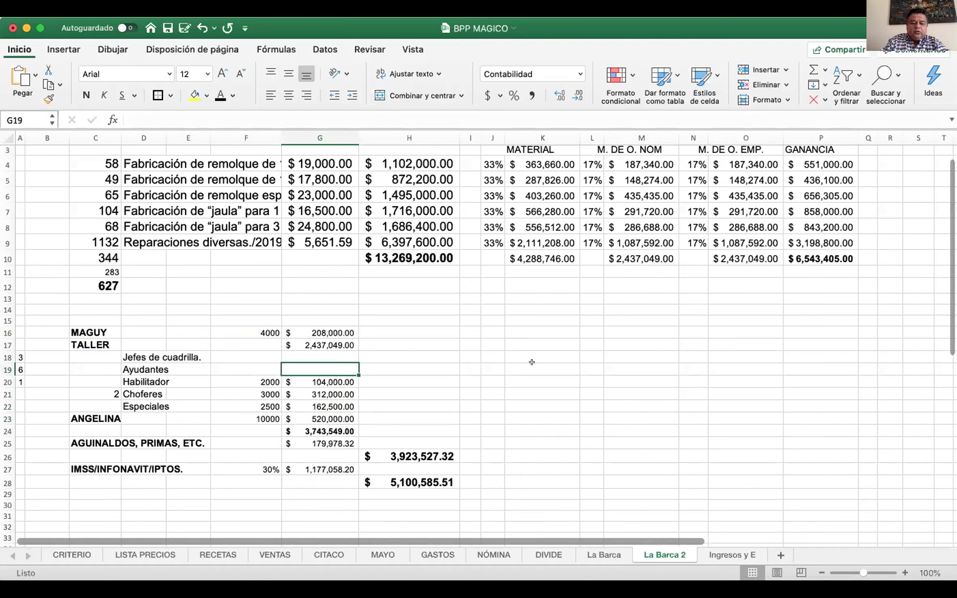
click(328, 341)
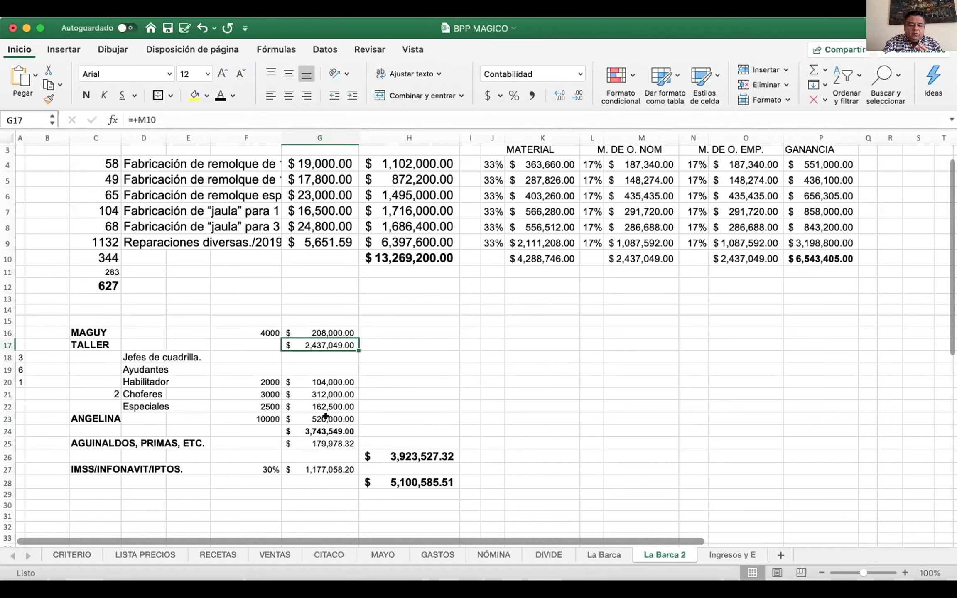
Check the payroll subtotal, AGUINALDOS, IMSS/INFONAVIT and grand total formulas against the GANANCIA total in P10
click(316, 430)
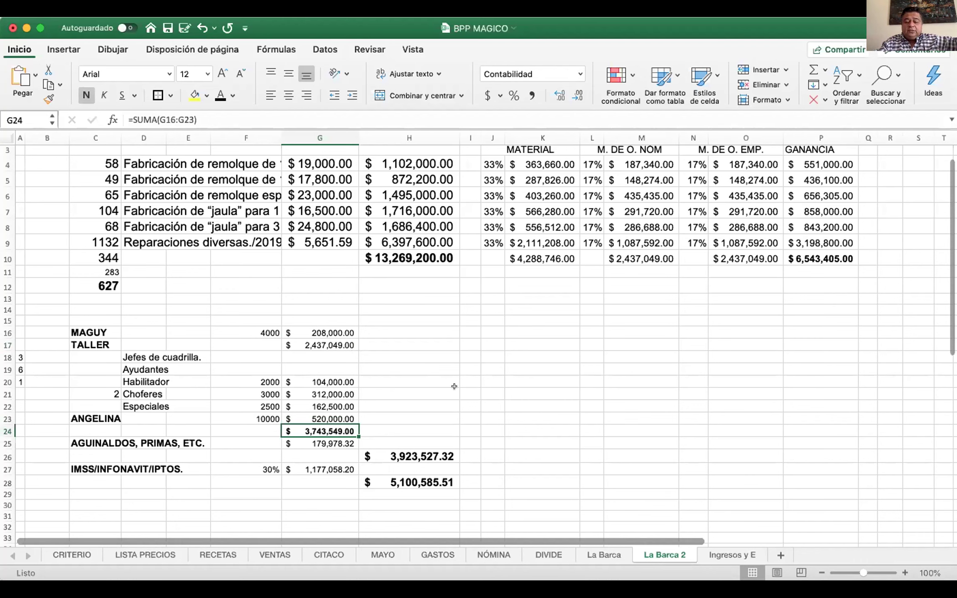
key(Down)
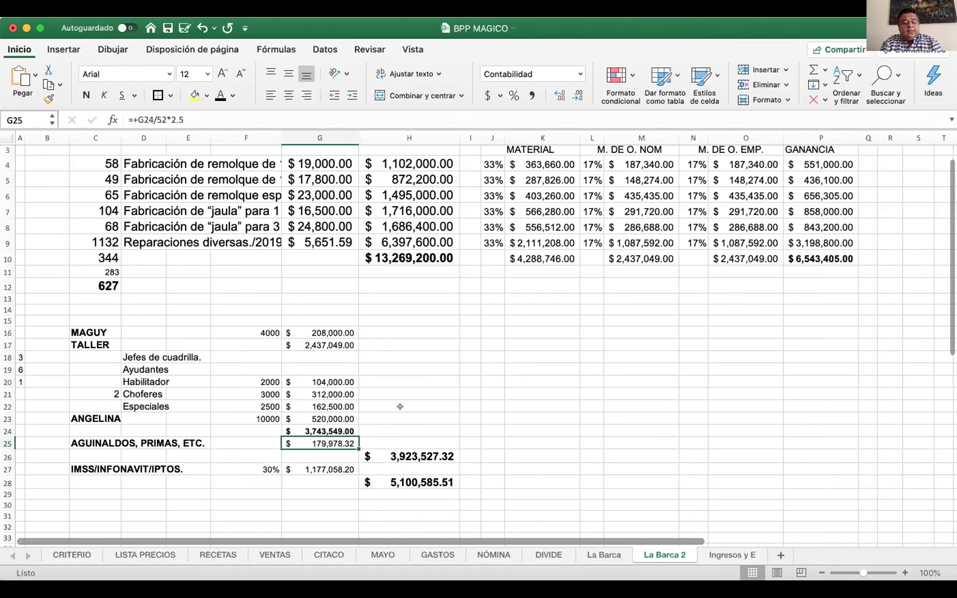
click(401, 452)
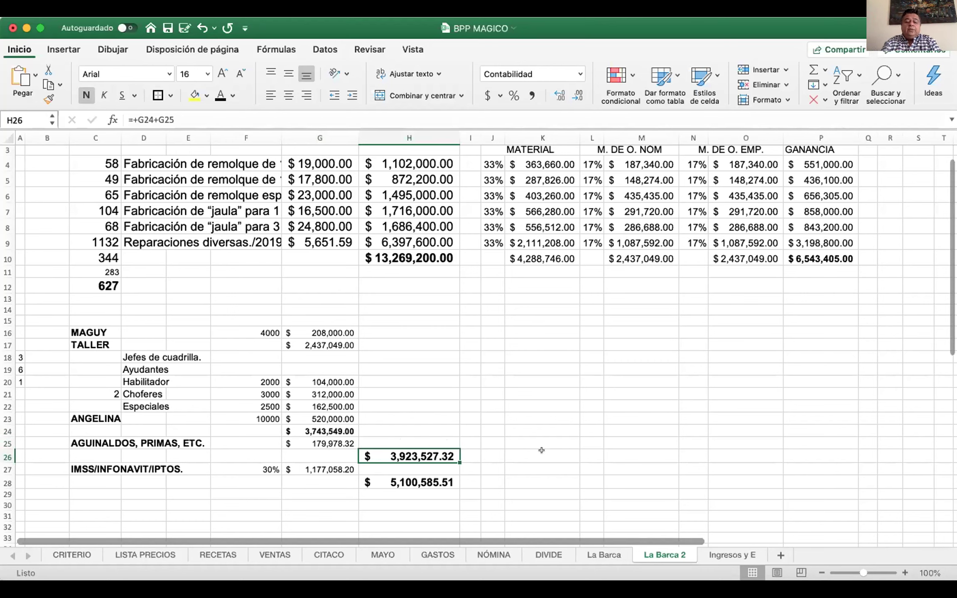
click(315, 465)
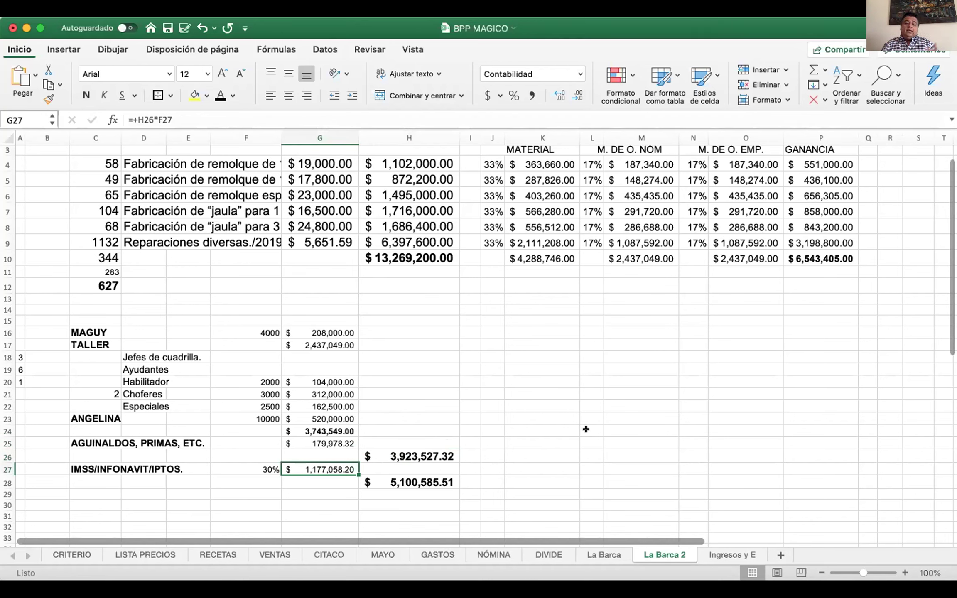
click(426, 477)
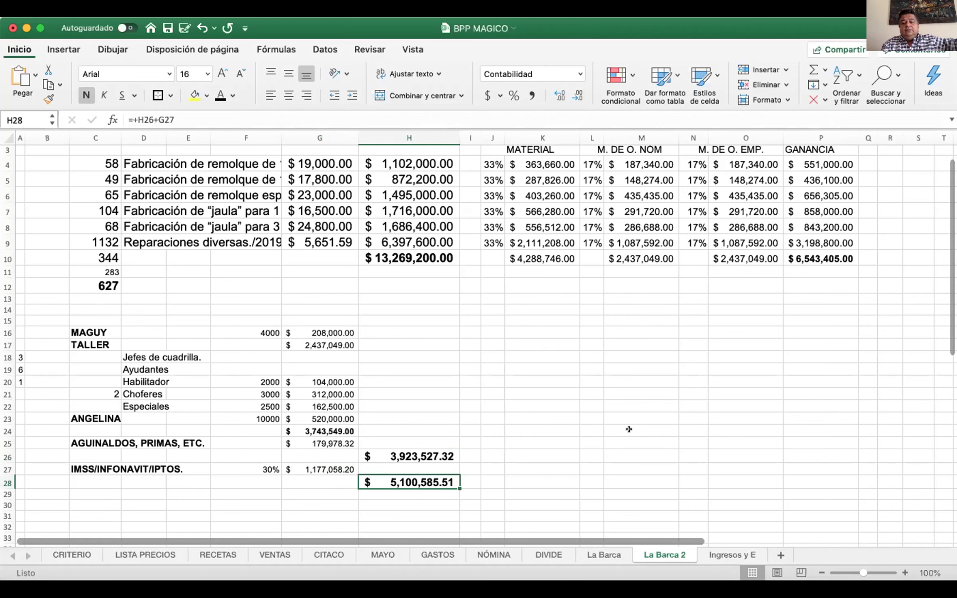
click(806, 255)
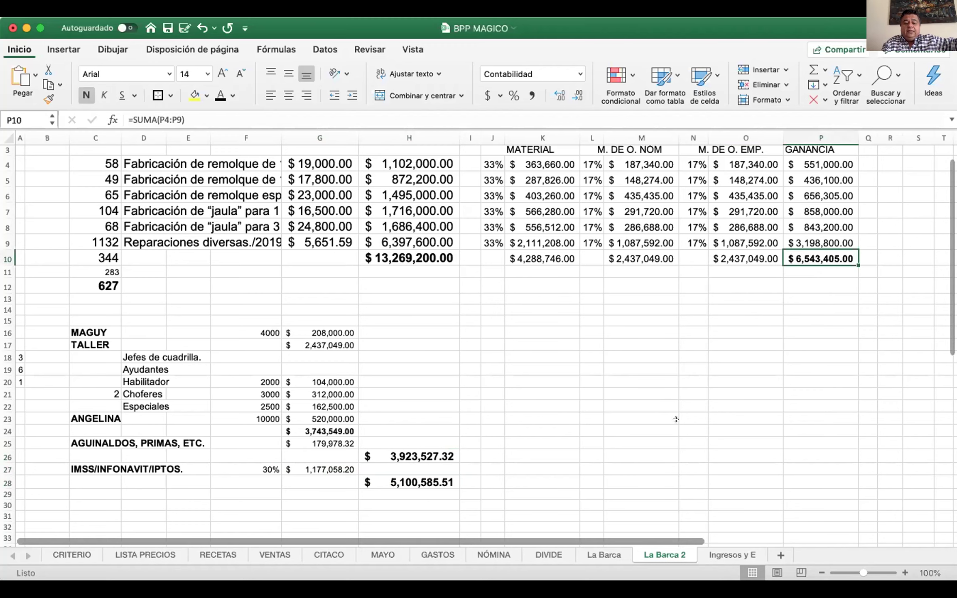
On the Ingresos y E sheet, examine the income entries from Saldo inicial en caja through the TOTAL DE INGRESOS formula
click(715, 549)
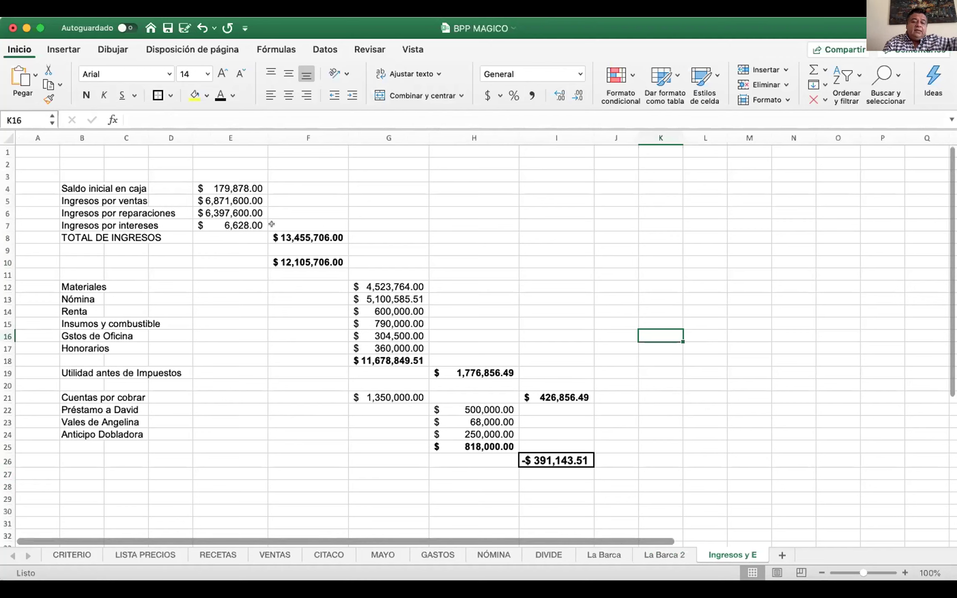
click(220, 188)
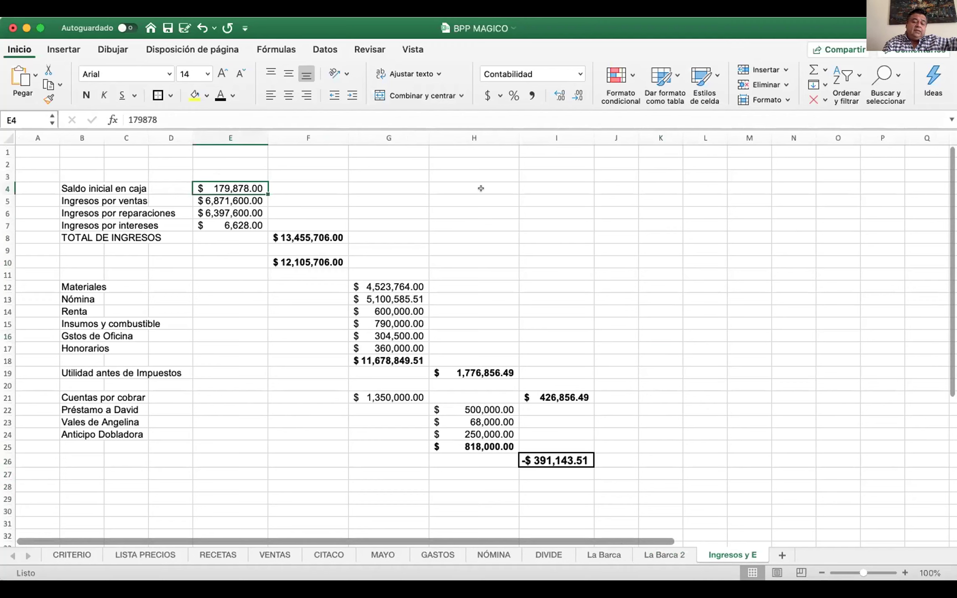
key(Down)
key(Down)
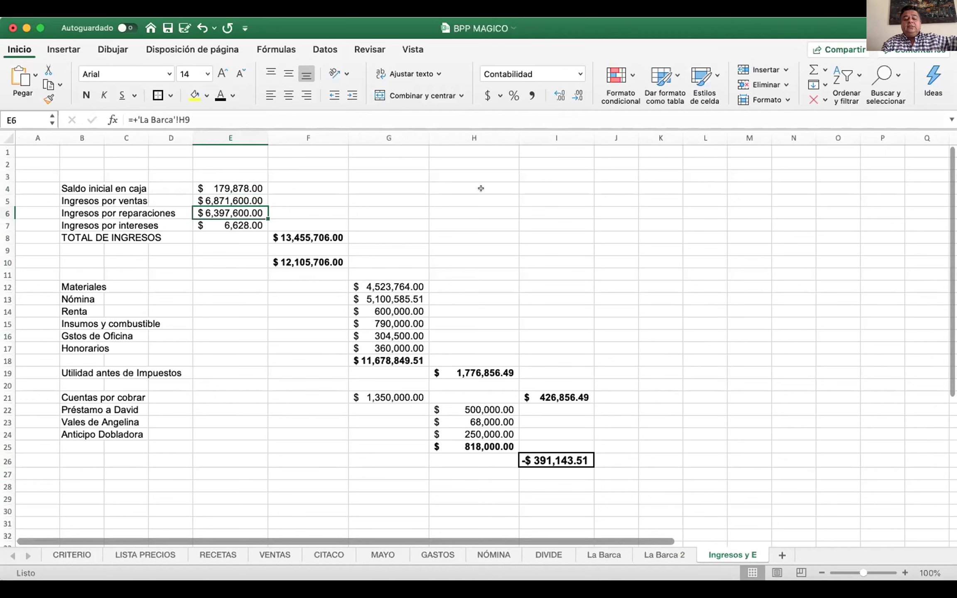
key(Down)
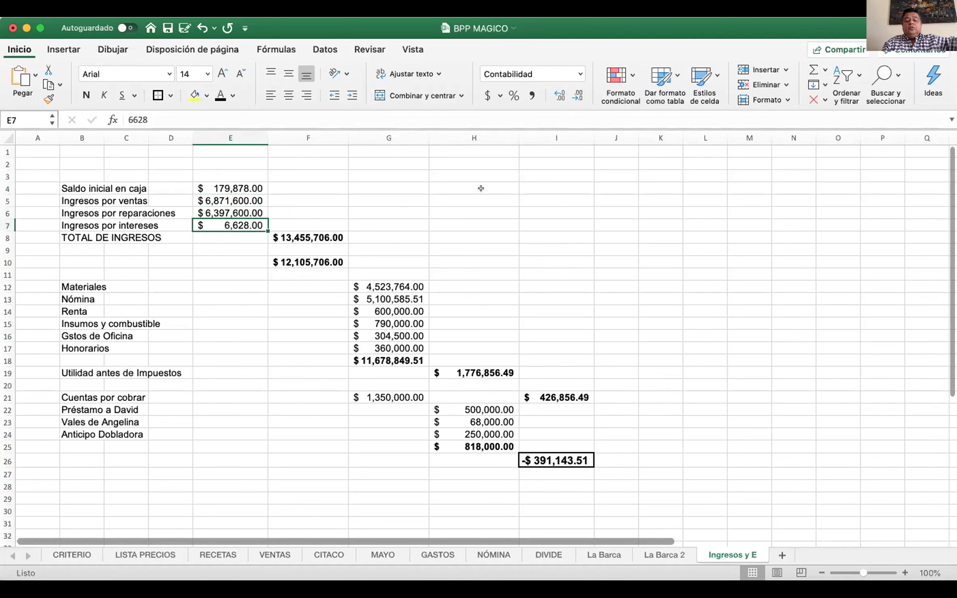
key(Down)
key(Right)
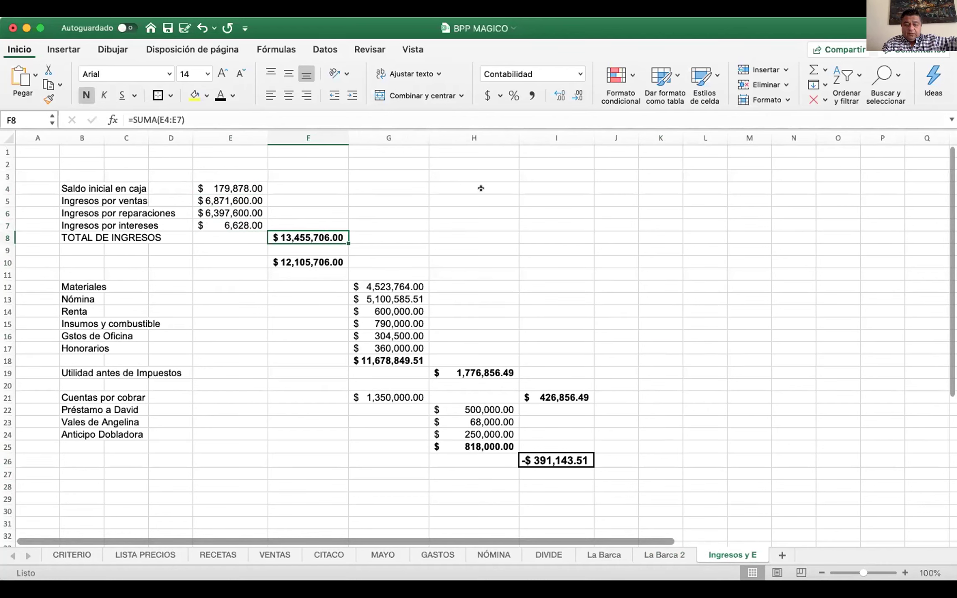
Examine the expense amounts in column G from Materiales through Honorarios and the expense total formula in G18
key(Down)
key(Down)
key(Down)
key(Down)
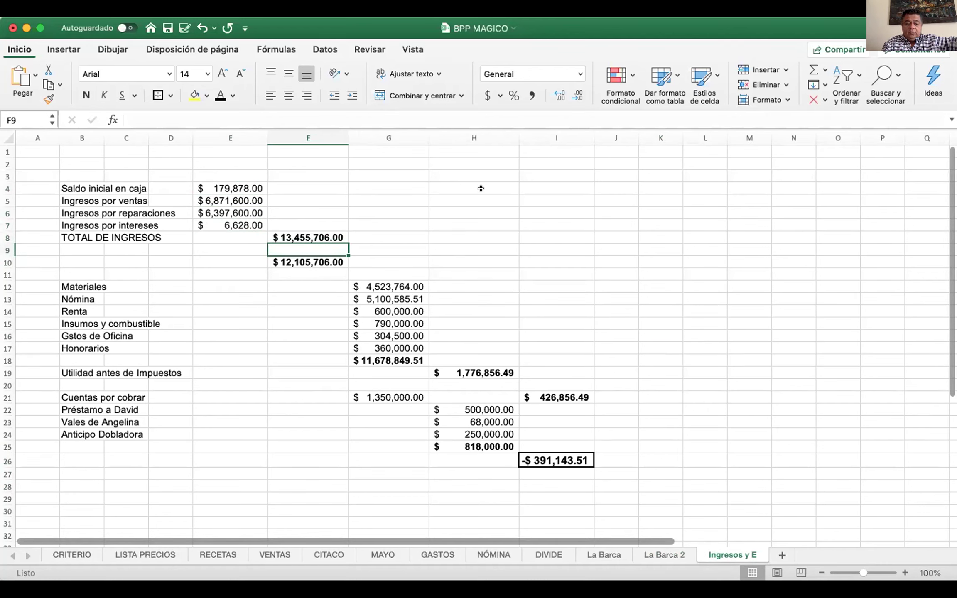
key(Right)
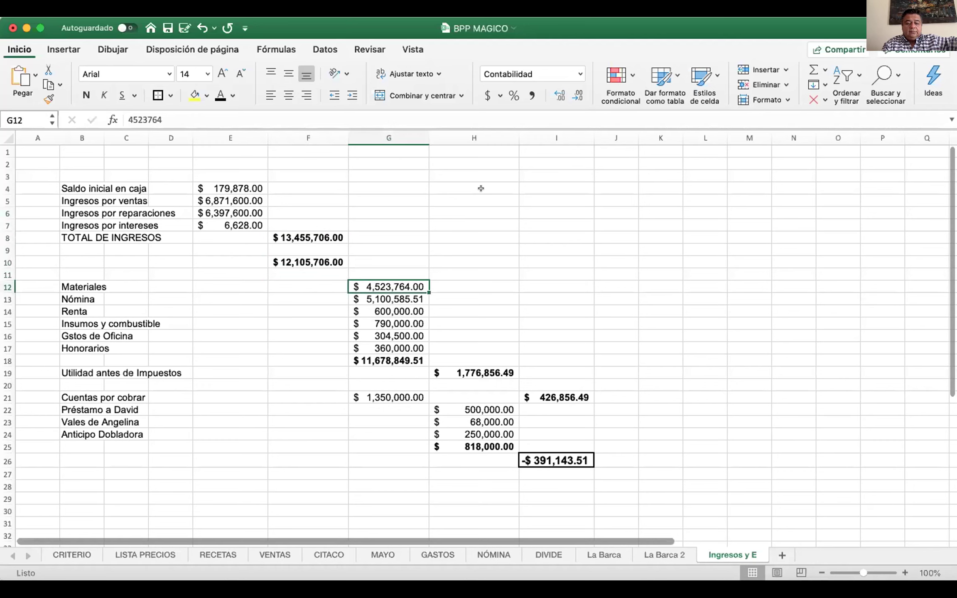
key(Down)
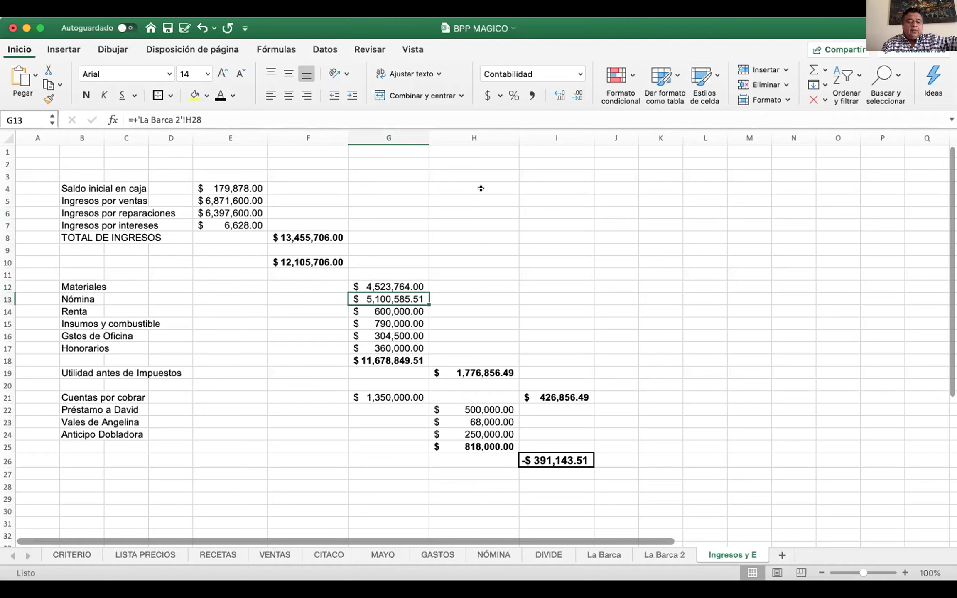
key(Down)
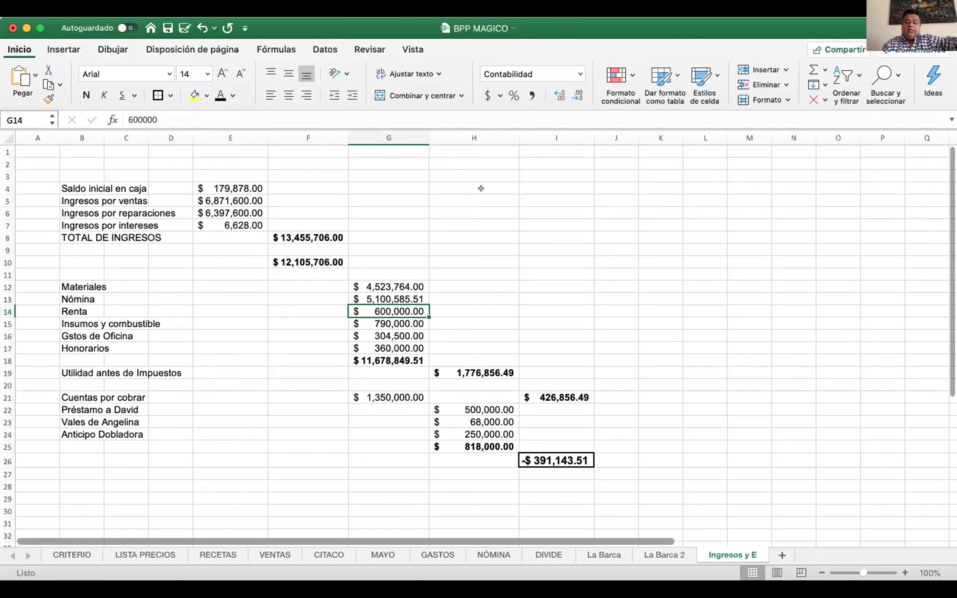
key(Down)
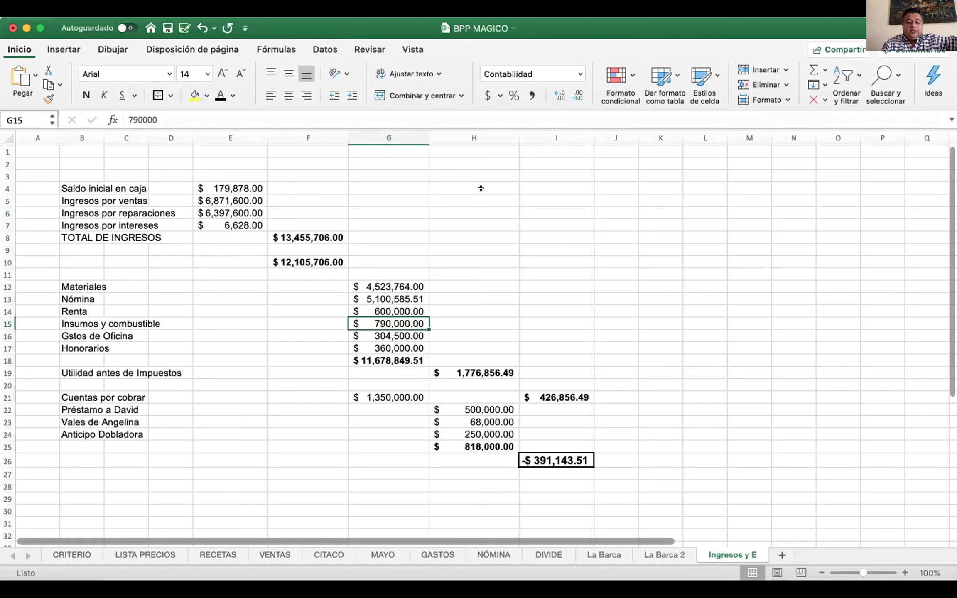
key(Down)
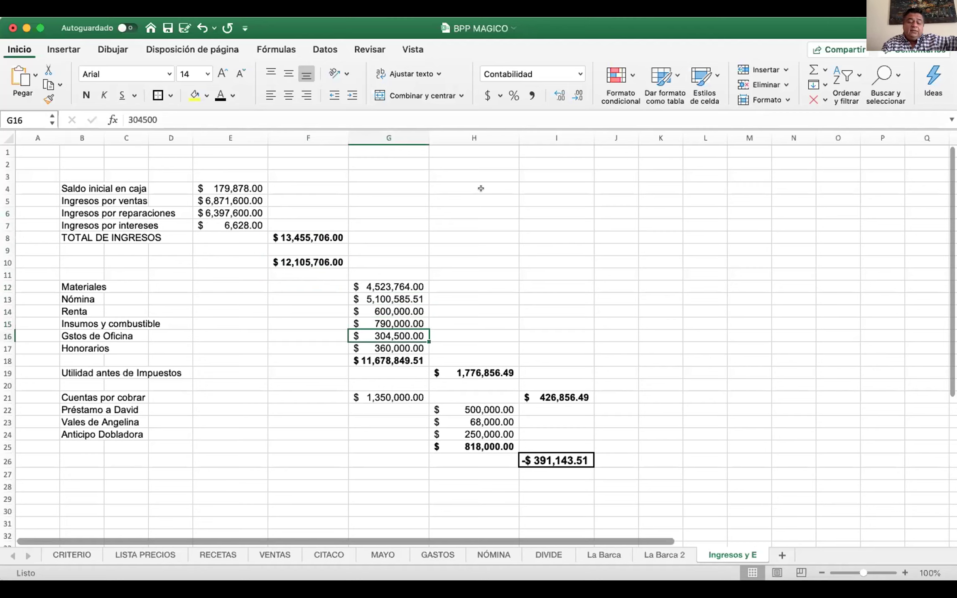
key(Down)
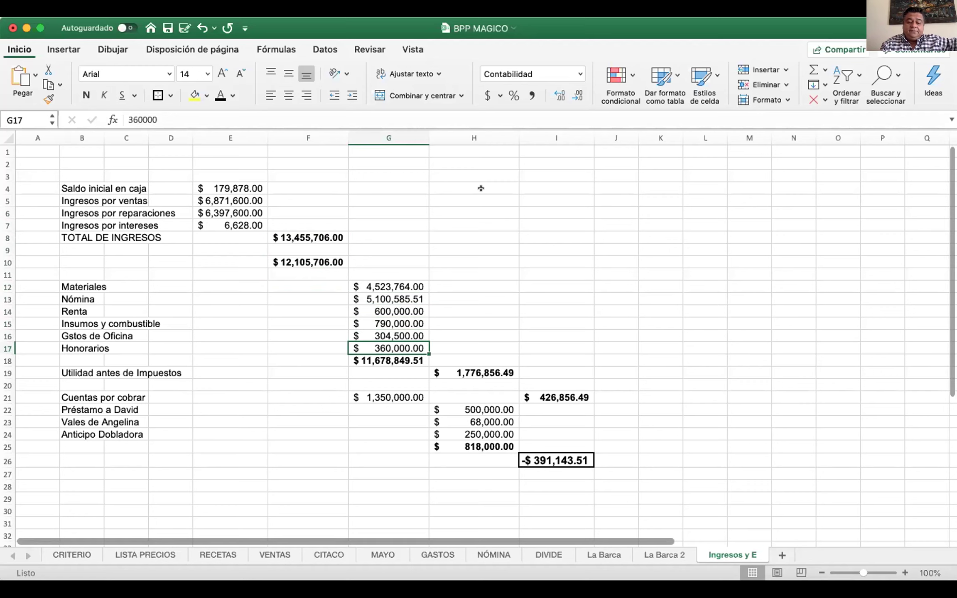
key(Down)
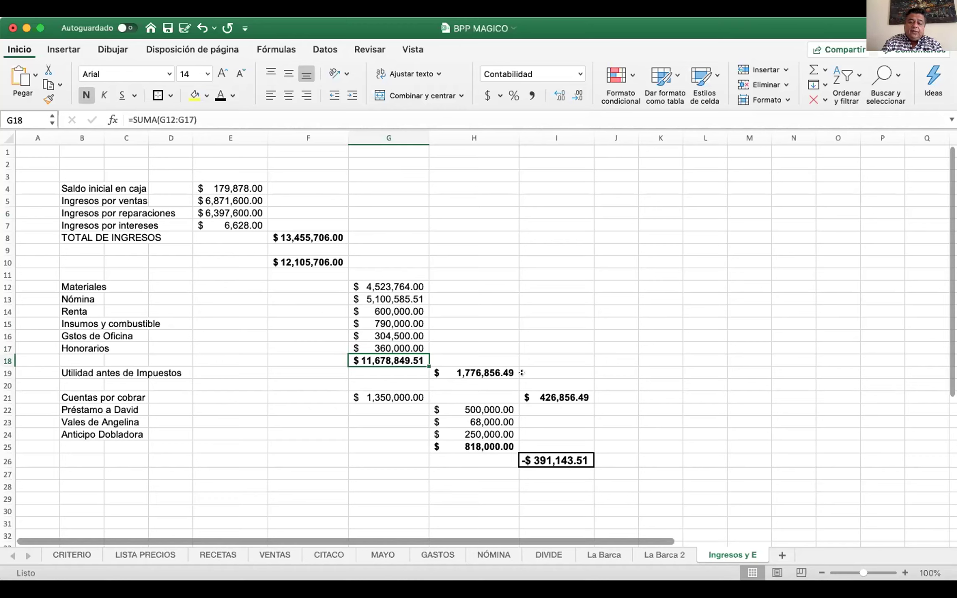
Check the Utilidad antes de Impuestos formula, the Cuentas por cobrar amount and the difference formula in I21
click(481, 368)
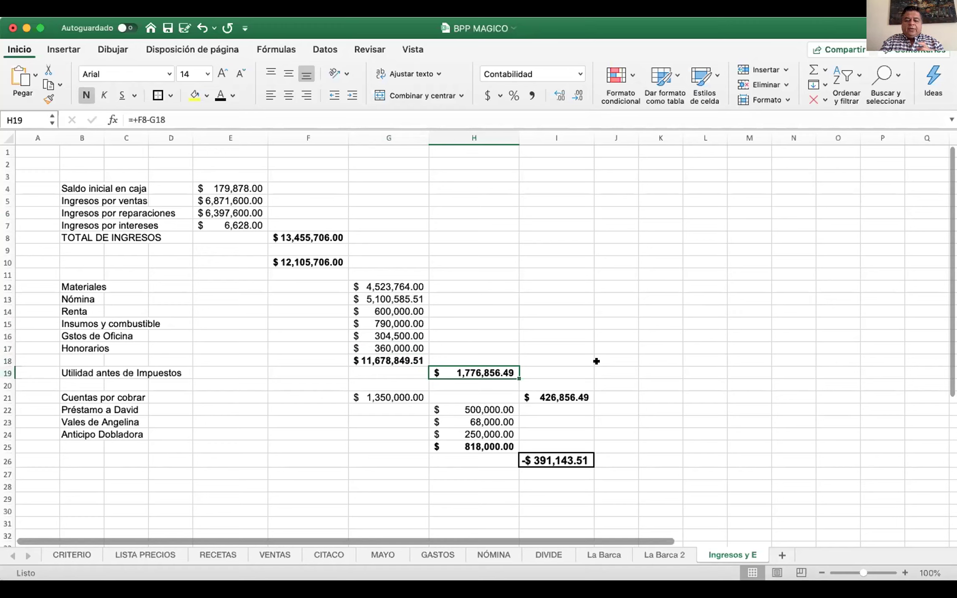
click(383, 392)
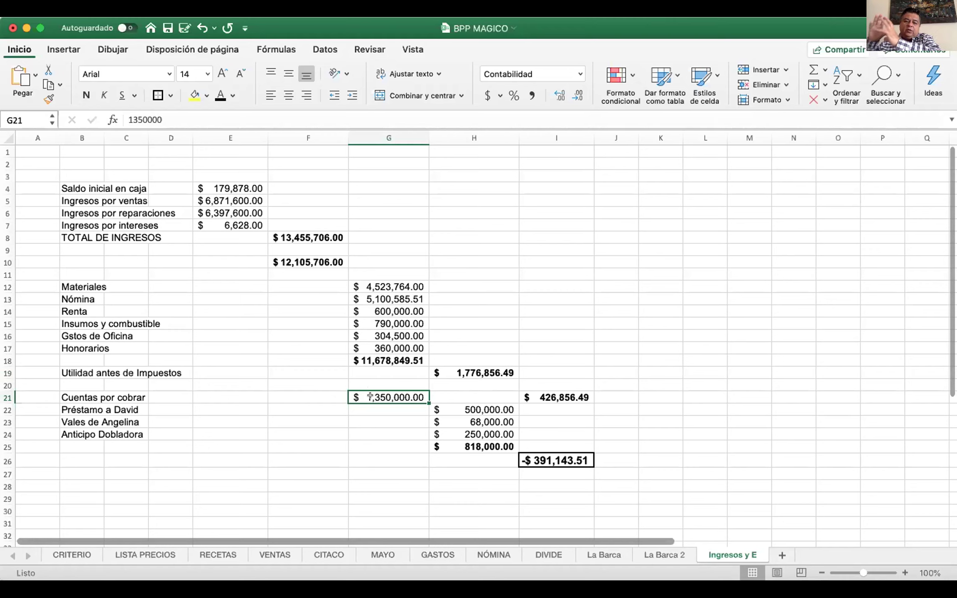
click(556, 396)
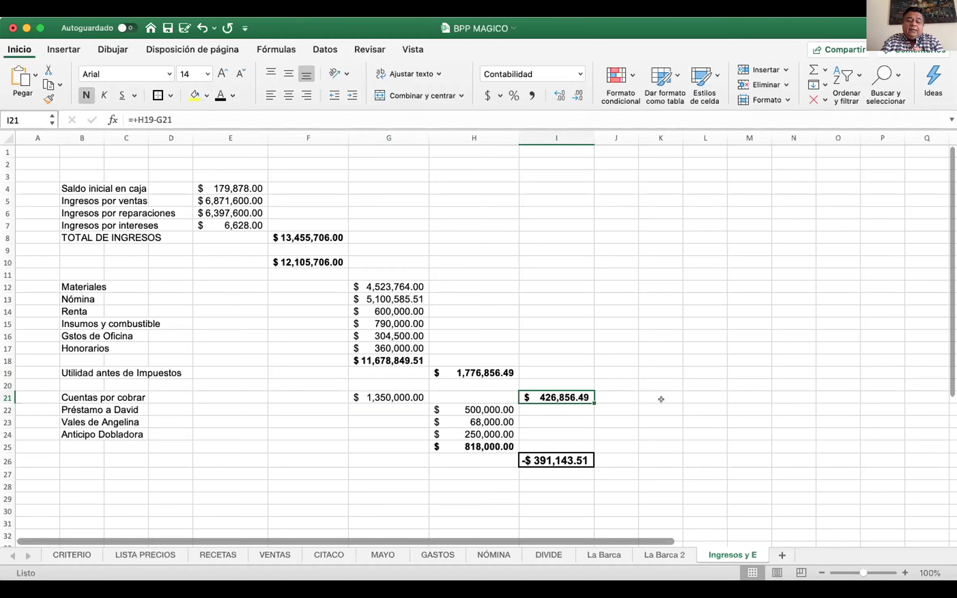
Review the loan, employee voucher and Anticipo Dobladora amounts in H22 to H24, their total, and the final balance formula in I26
click(489, 406)
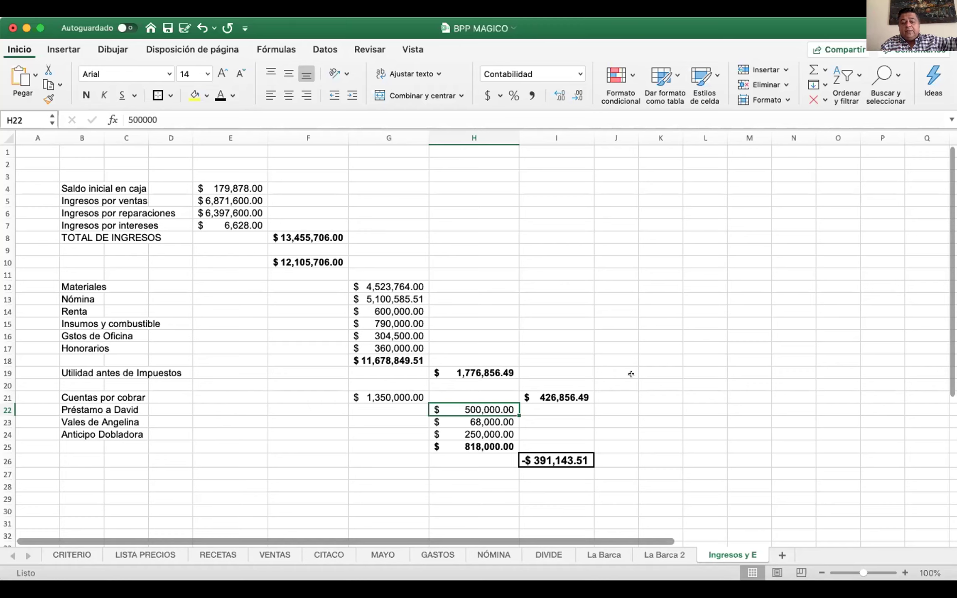
key(Down)
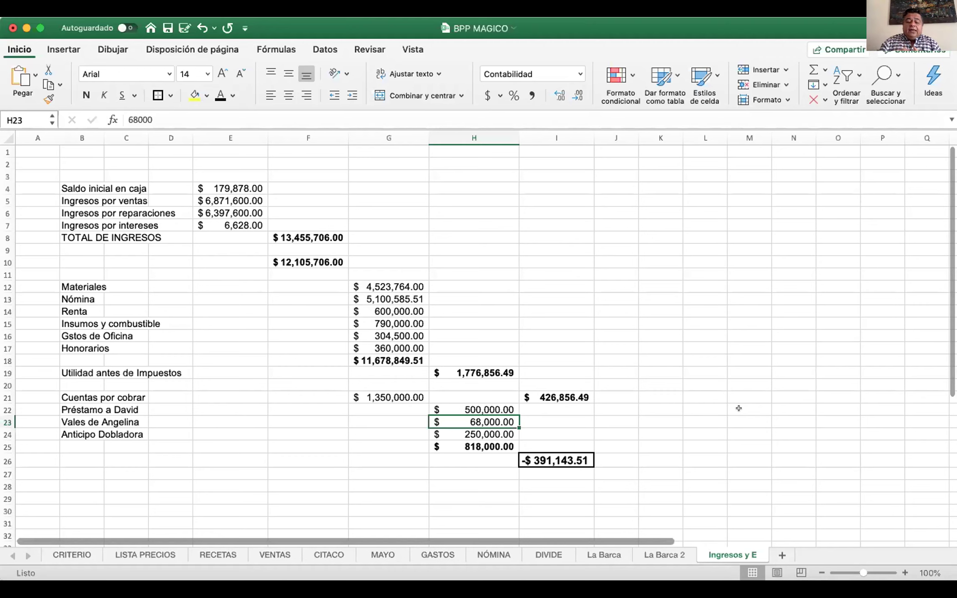
key(Down)
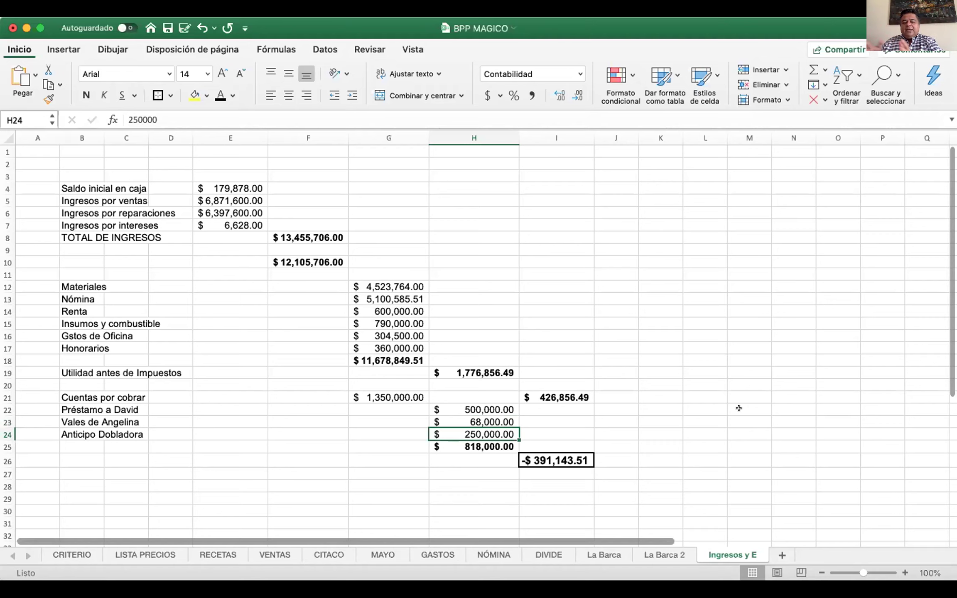
key(Down)
key(Right)
key(Down)
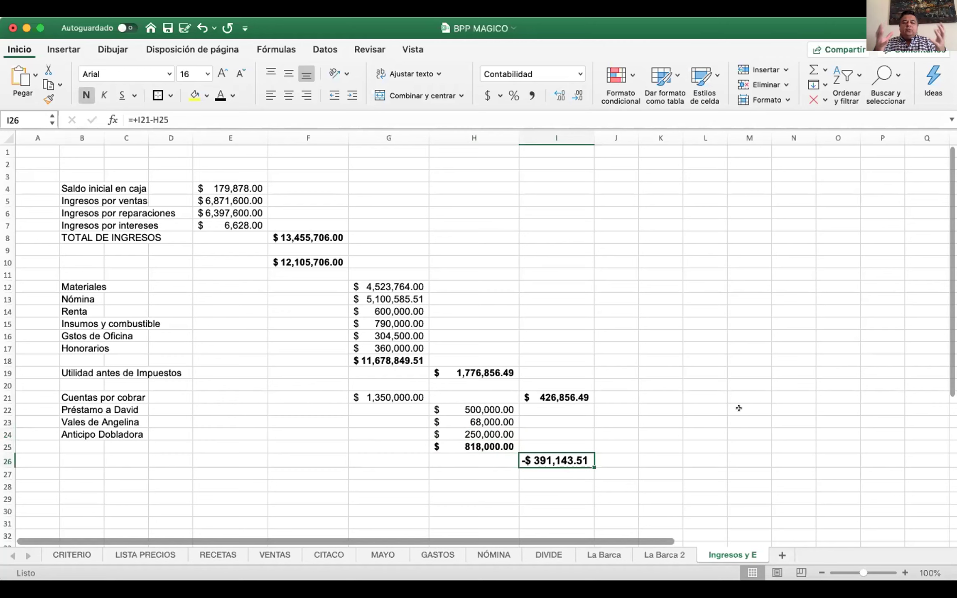